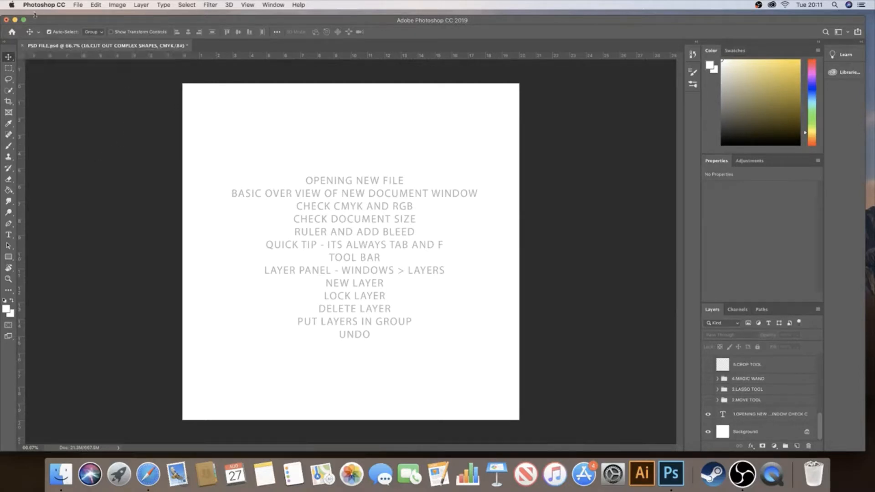
Step: Close PSD FILE.psd without saving its changes and start setting up a new document
left_click(21, 46)
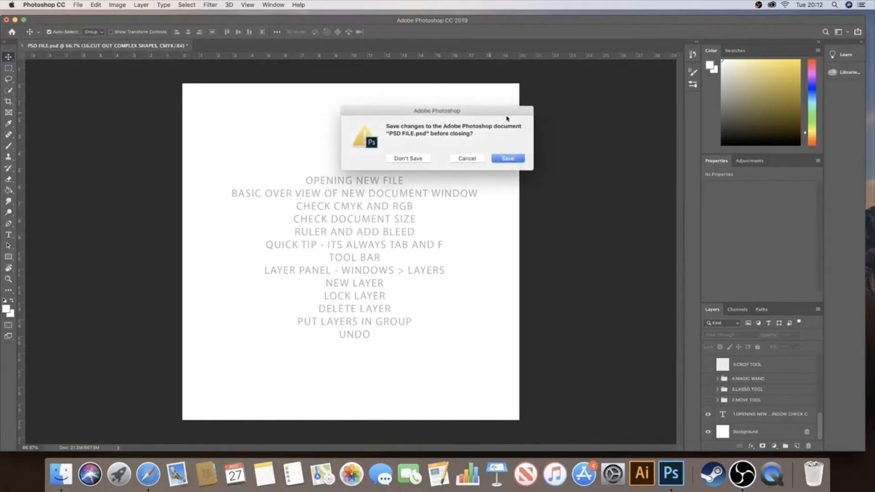
left_click(418, 160)
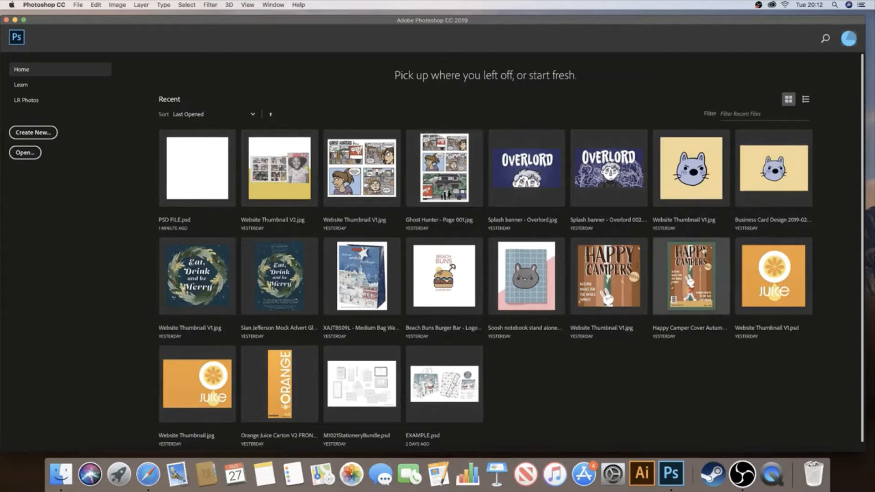
left_click(77, 5)
left_click(77, 5)
left_click(77, 4)
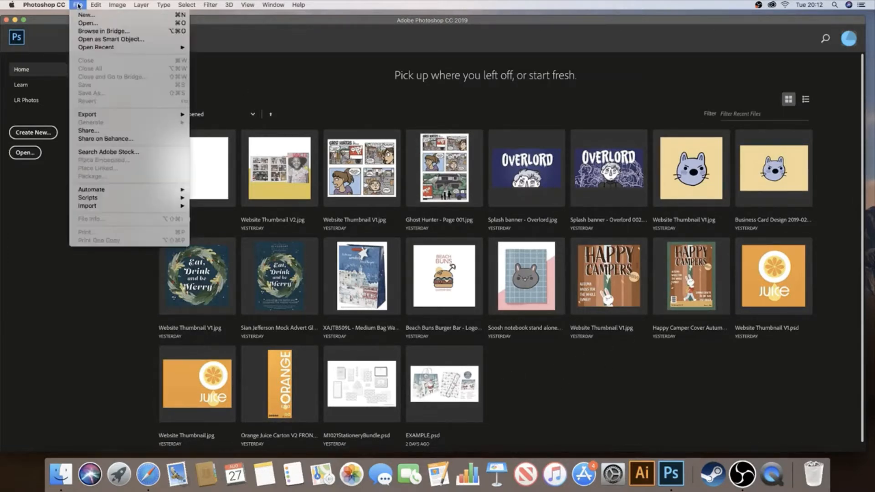
left_click(81, 18)
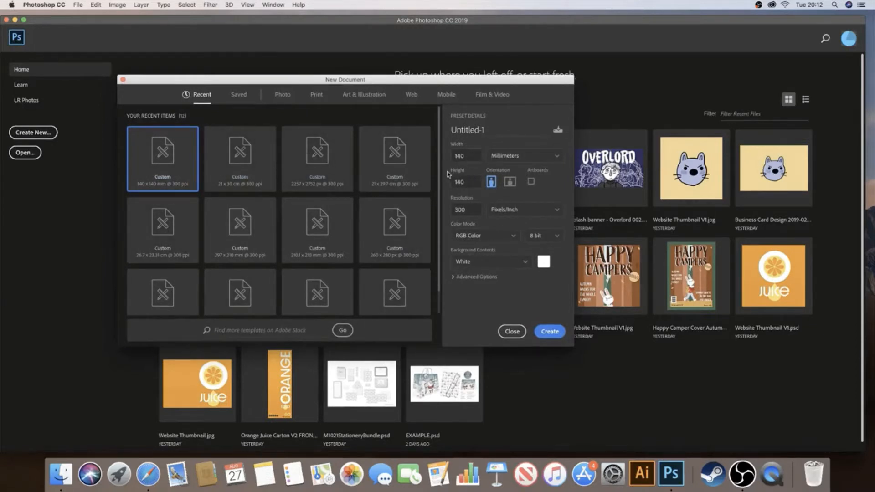
Step: Set the new document's width to 210 mm and its height to 297 mm
scroll(438, 164, "down", 2)
scroll(433, 137, "up", 2)
double_click(473, 157)
type("210")
key("Tab")
type("2")
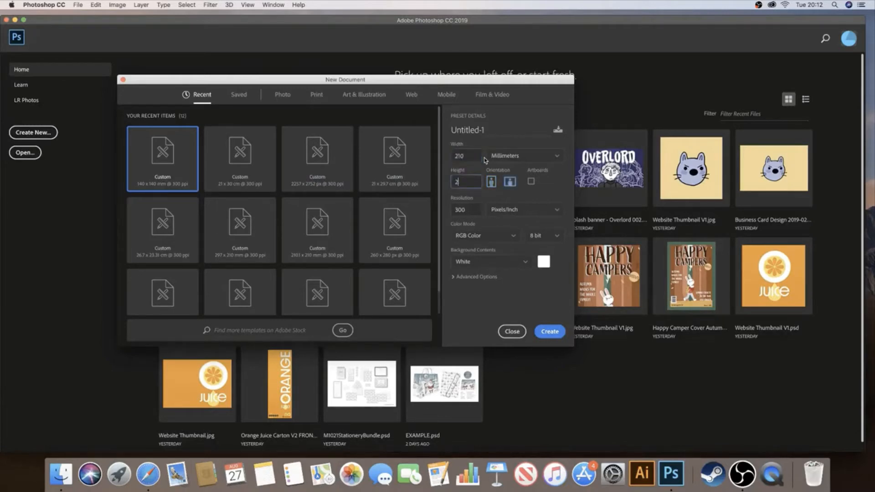
key("Tab")
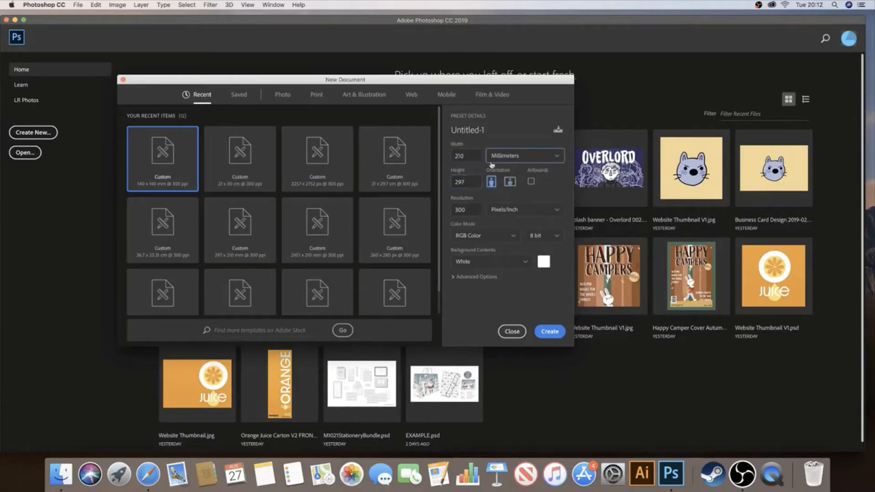
double_click(472, 210)
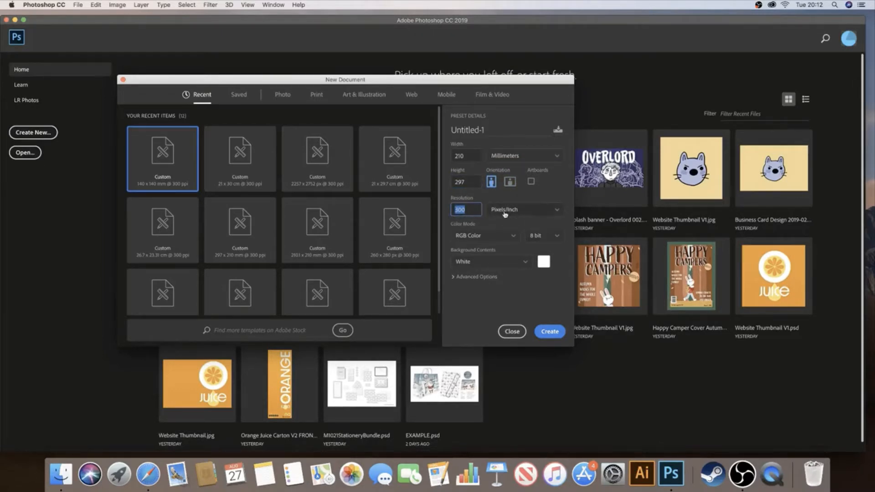
Step: Change the new document's color mode to CMYK Color
left_click(513, 236)
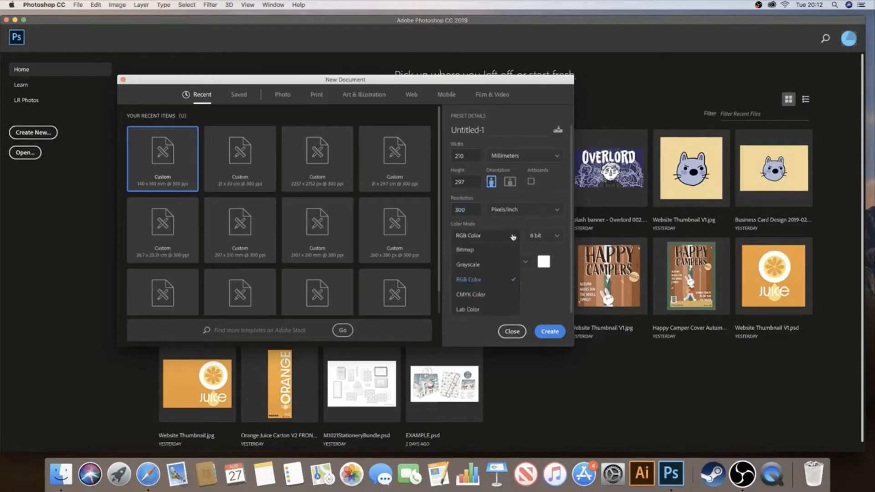
left_click(485, 281)
left_click(504, 236)
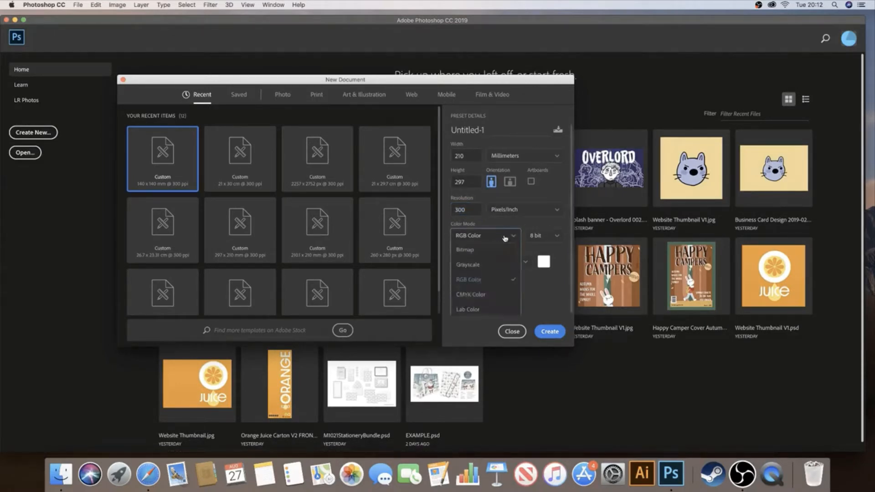
left_click(486, 296)
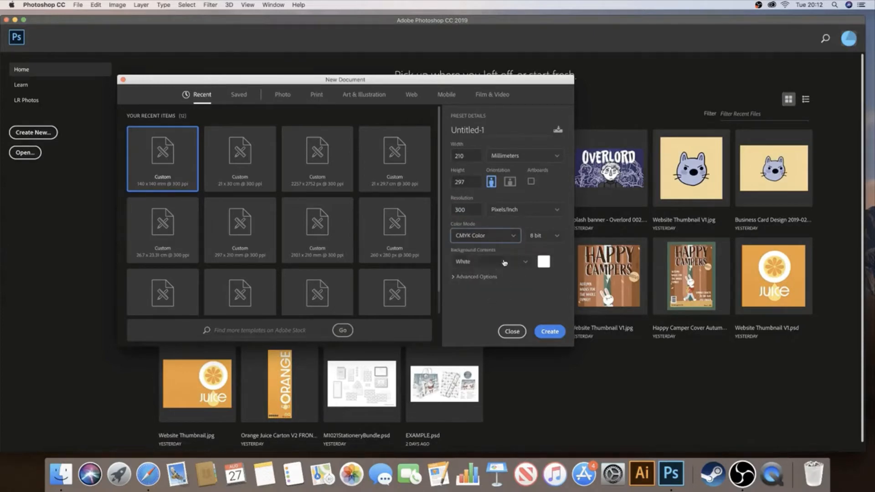
left_click(511, 237)
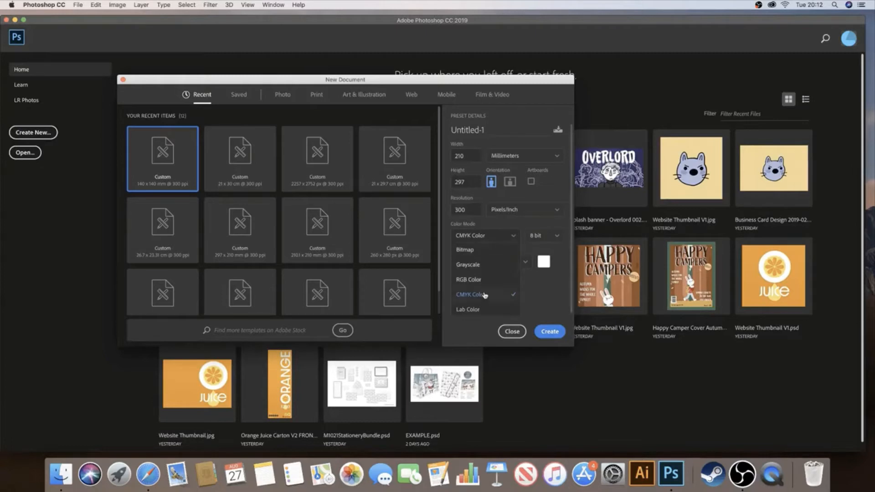
left_click(530, 297)
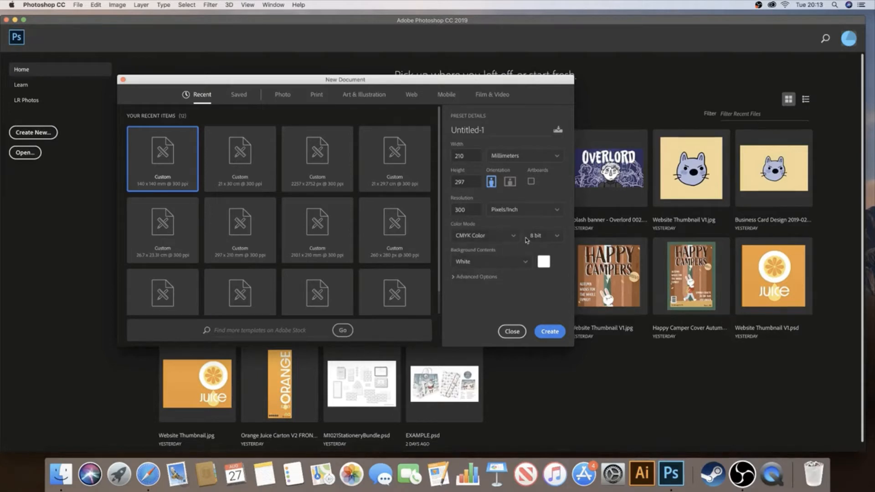
Step: Expand the advanced options for the new document, choose portrait orientation, and create it
left_click(527, 263)
left_click(455, 277)
scroll(573, 279, "down", 2)
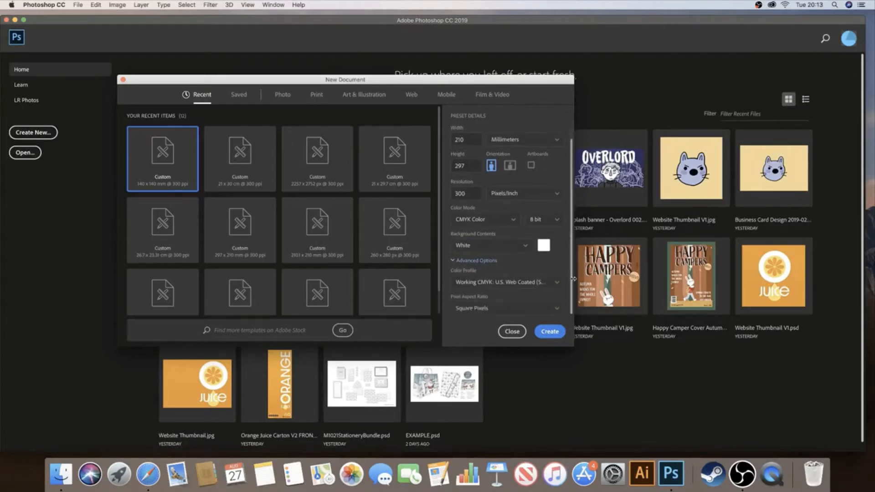
scroll(574, 252, "up", 2)
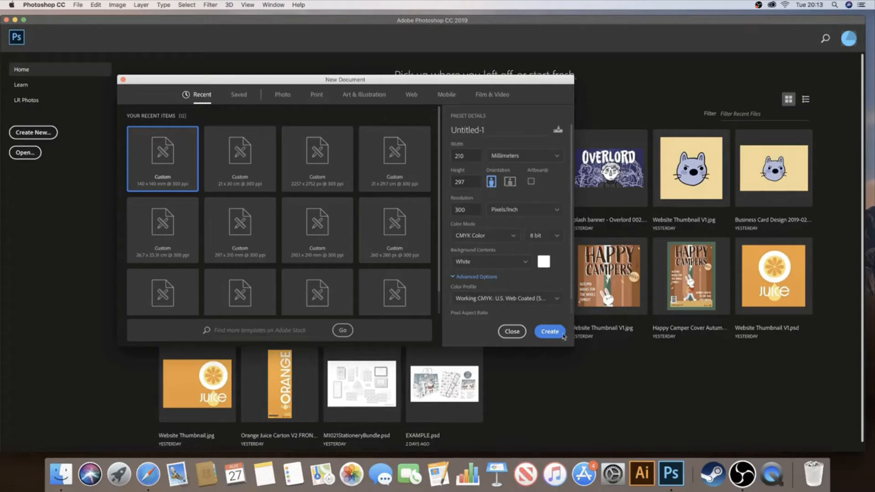
left_click(509, 182)
left_click(491, 182)
left_click(550, 332)
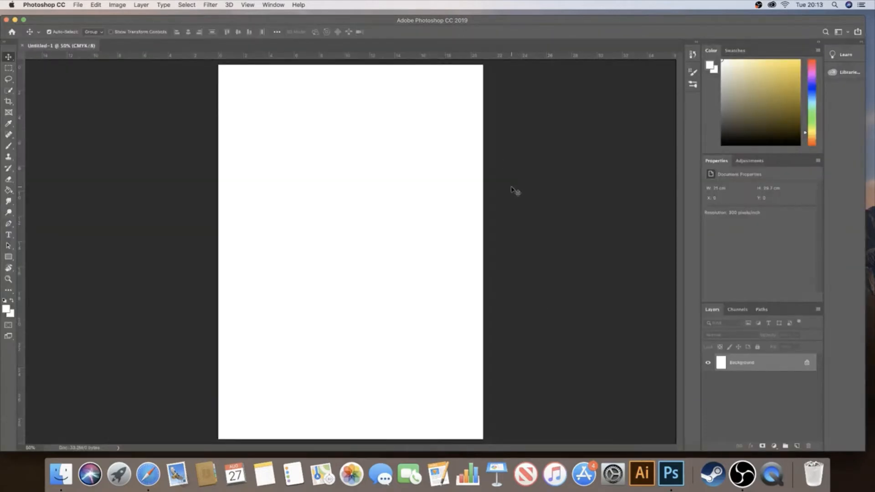
Step: Reopen the recent file PSD FILE.psd and close the blank untitled document
left_click(78, 4)
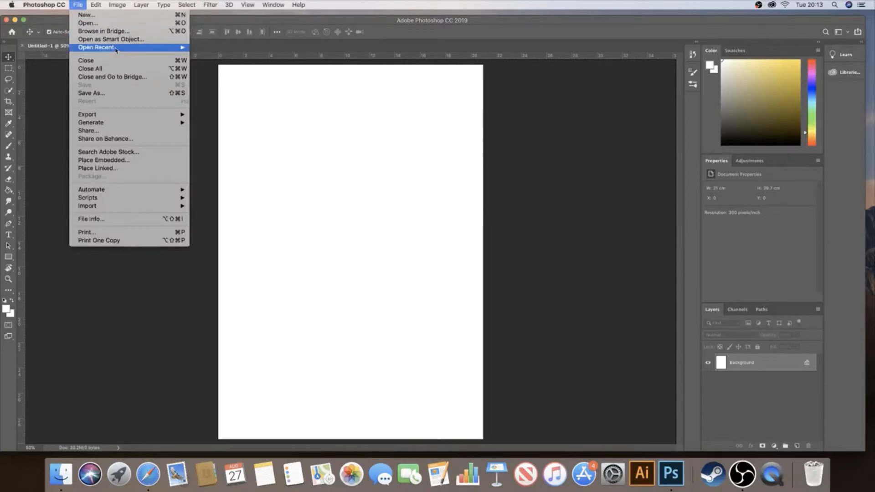
mouse_move(117, 47)
left_click(211, 48)
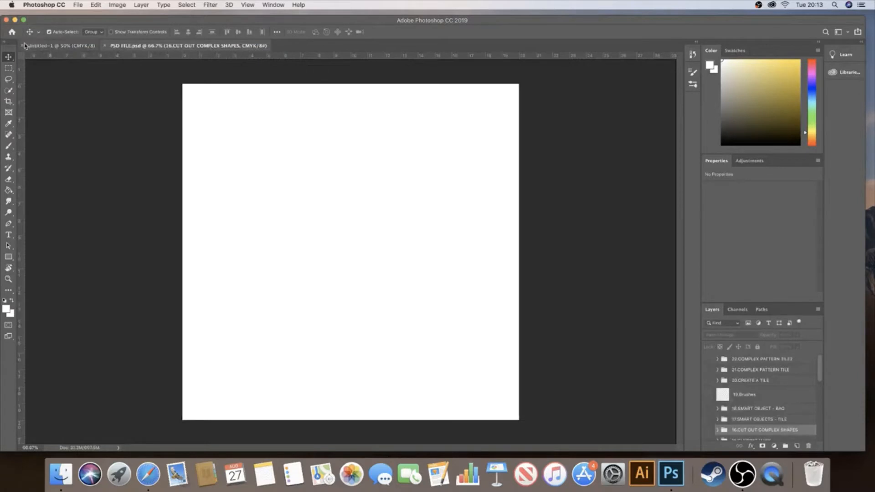
left_click(22, 46)
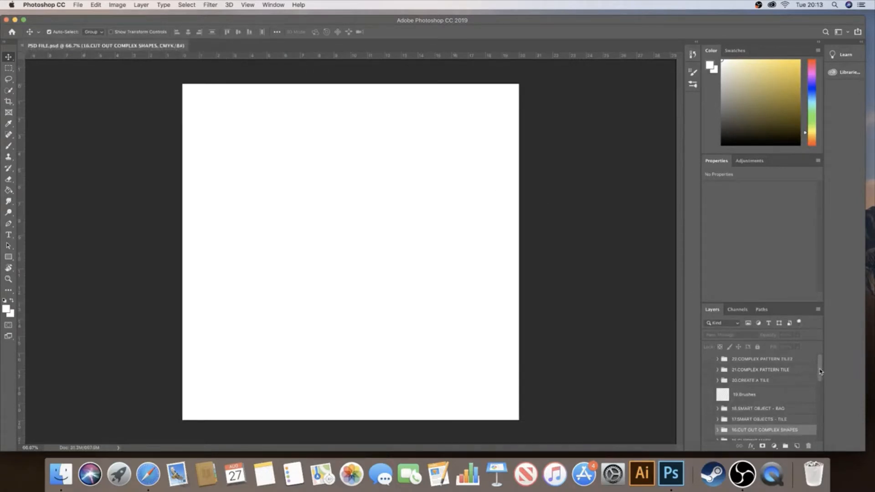
left_click_drag(821, 372, 819, 354)
left_click_drag(410, 23, 412, 20)
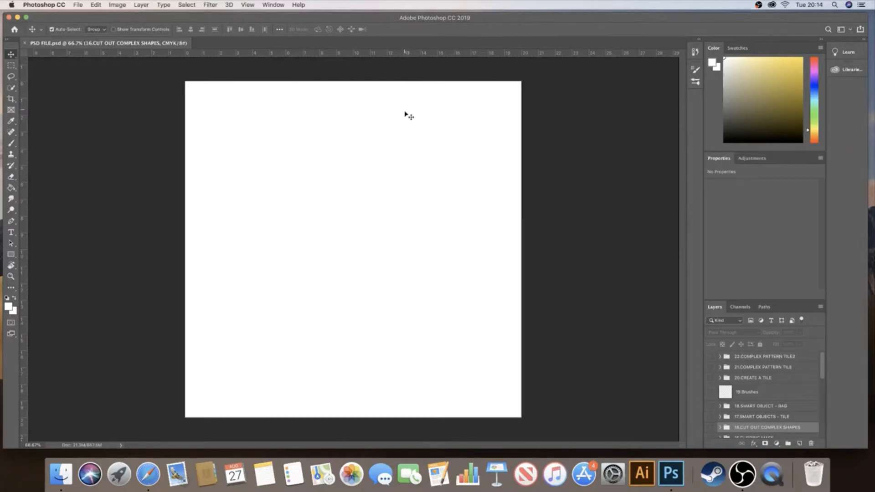
left_click_drag(824, 362, 824, 430)
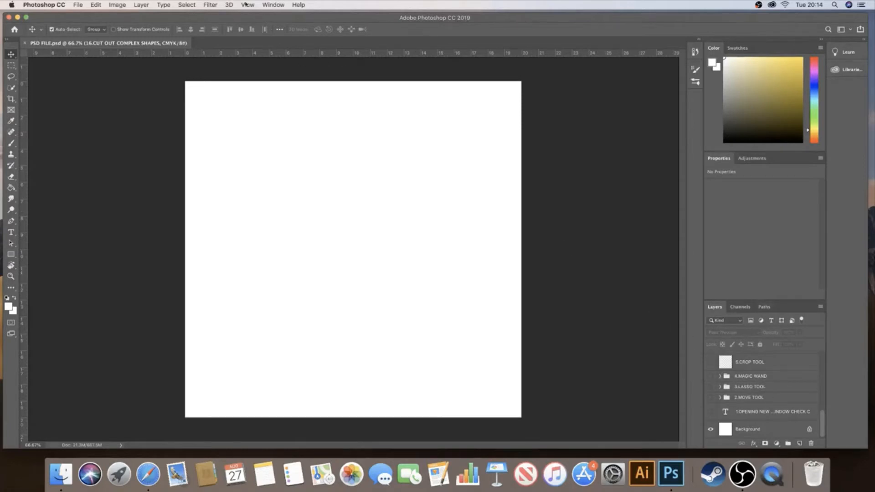
Step: Place the undocked toolbar beside the canvas, then hide it and show it again
left_click(273, 4)
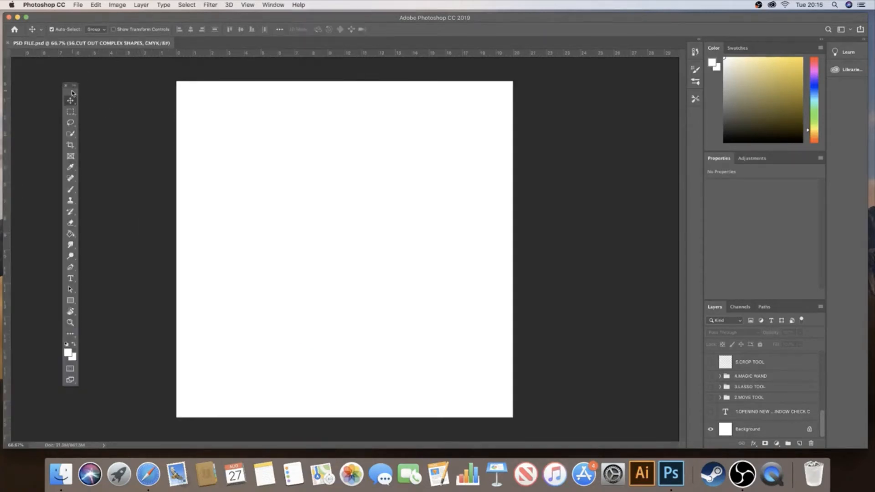
left_click_drag(71, 92, 31, 80)
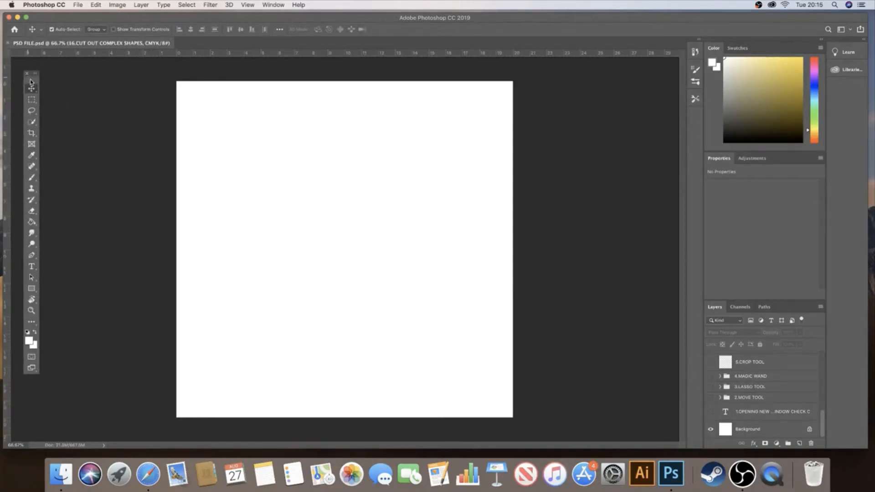
left_click(29, 74)
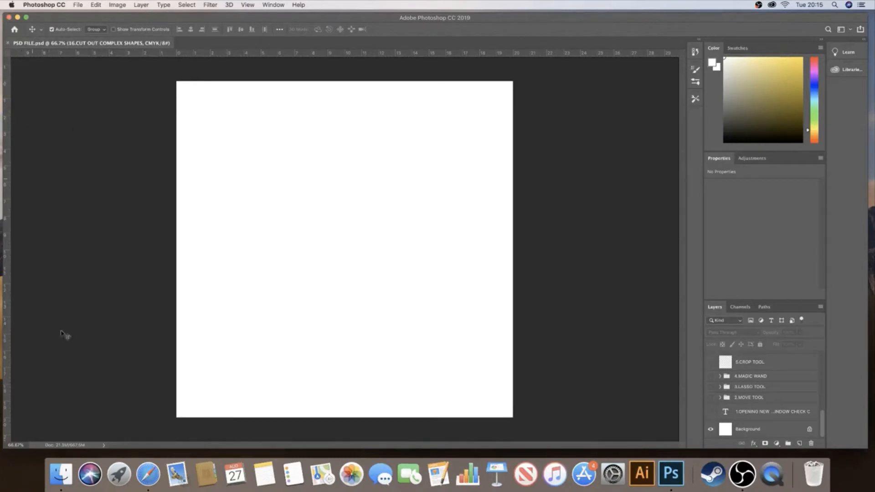
left_click(275, 5)
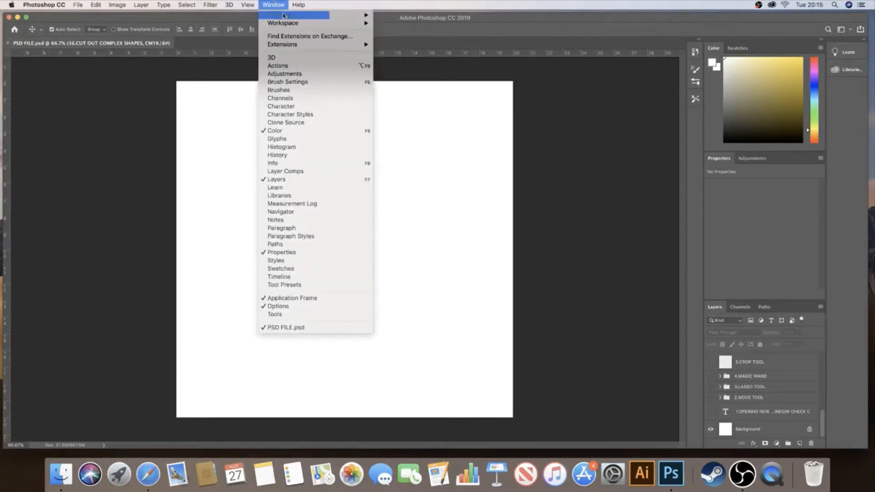
left_click(295, 314)
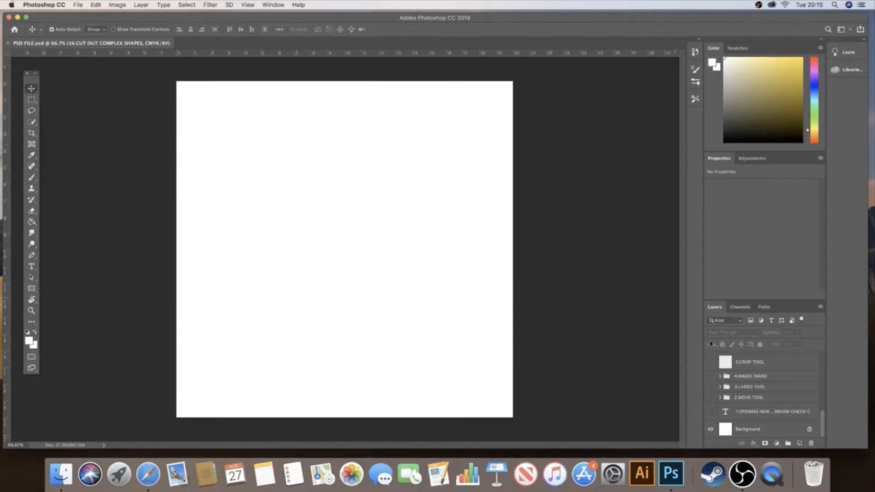
Step: Make the "1.OPENING NEW..." text layer above the Background visible
mouse_move(822, 424)
left_mouse_down()
mouse_move(817, 359)
mouse_move(822, 424)
left_mouse_up()
left_click(711, 413)
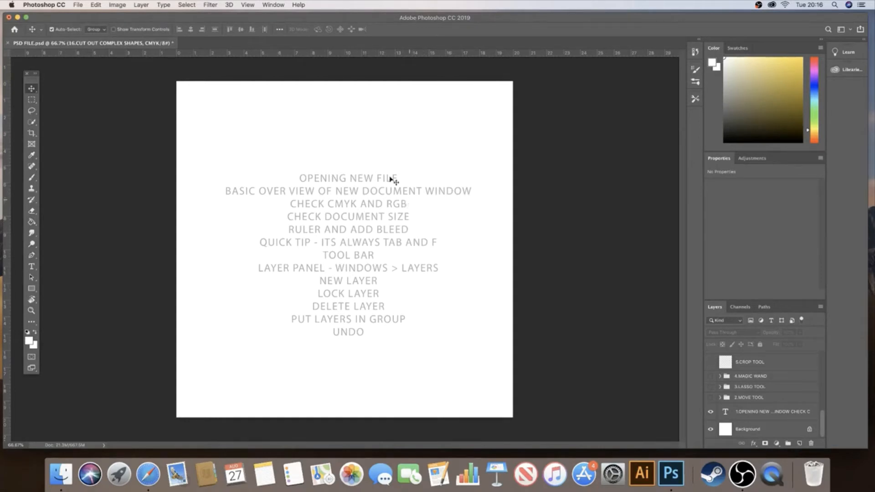
Step: Try to convert the document's color mode to RGB Color, accepting the loss of the adjustment layer
left_click(118, 4)
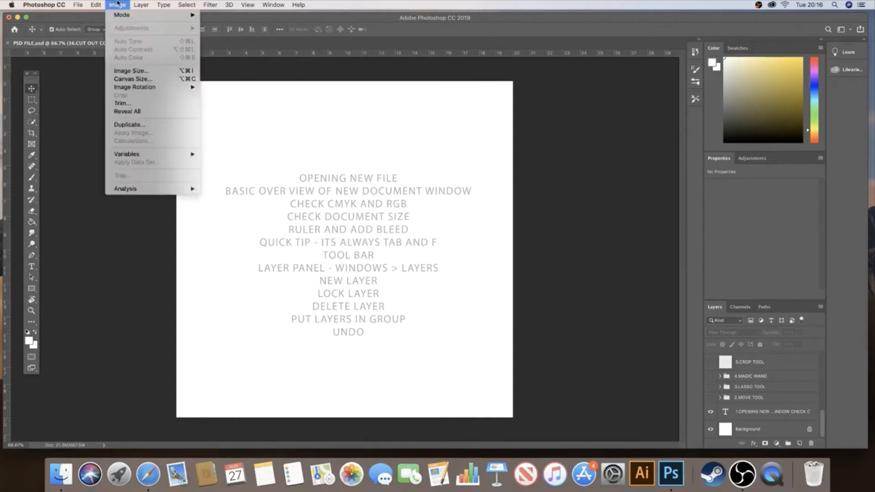
left_click(118, 4)
left_click(118, 5)
left_click(121, 5)
left_click(120, 5)
mouse_move(167, 16)
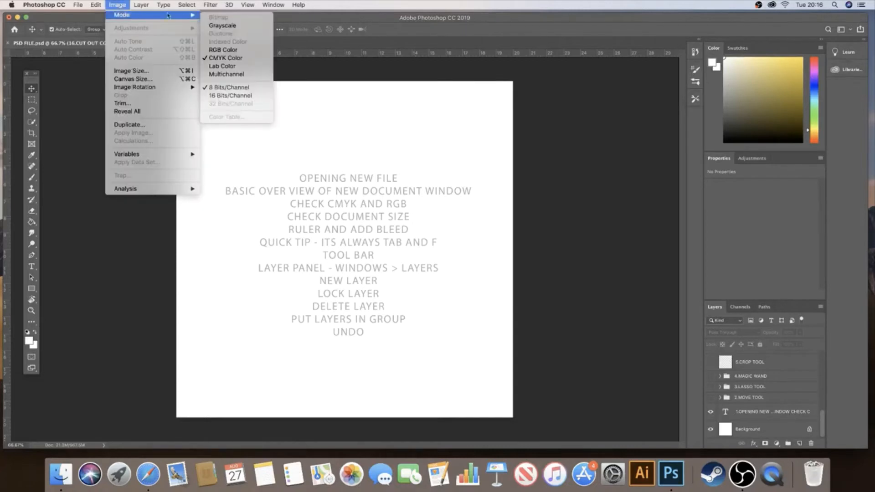
left_click(233, 51)
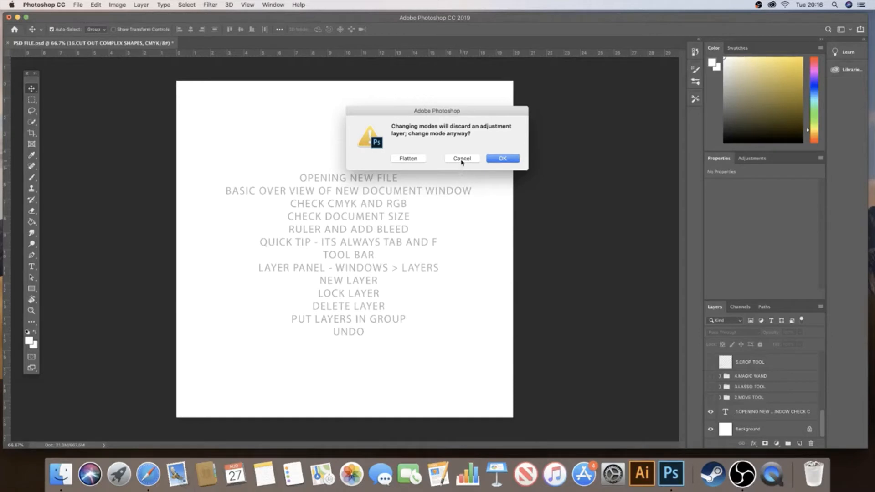
left_click(499, 161)
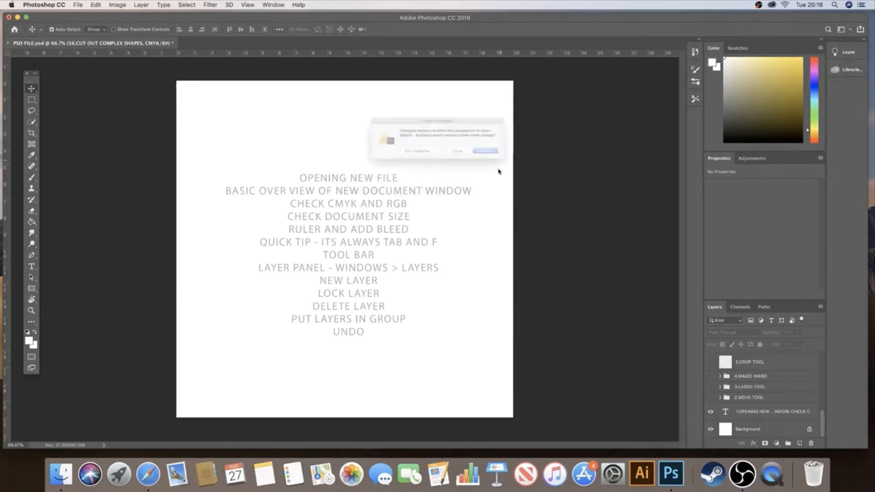
left_click(409, 161)
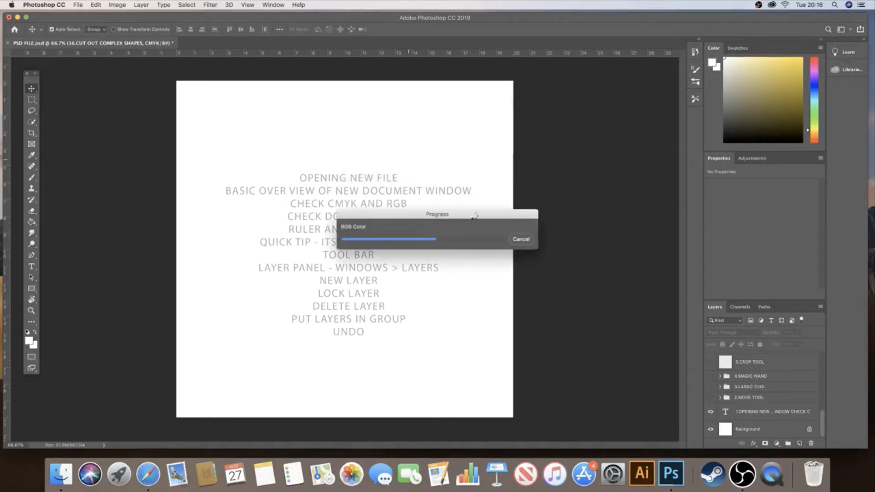
left_click(520, 244)
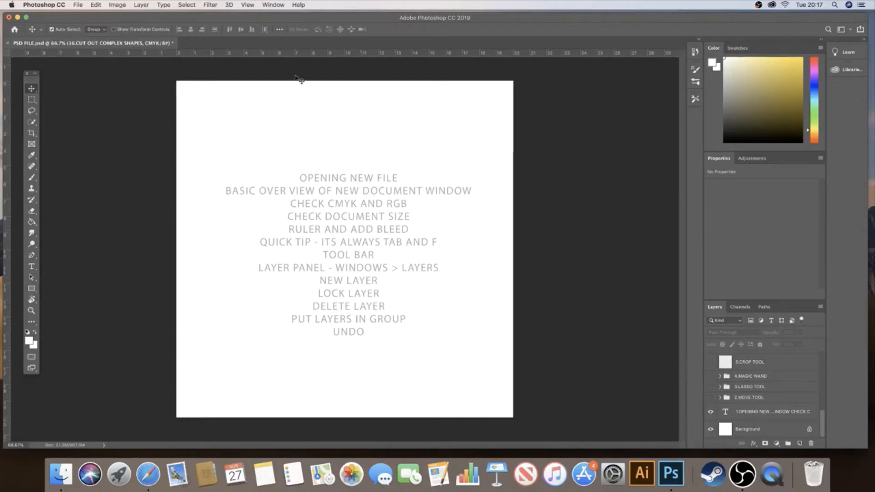
Step: Check the document's canvas size without changing it
left_click(124, 6)
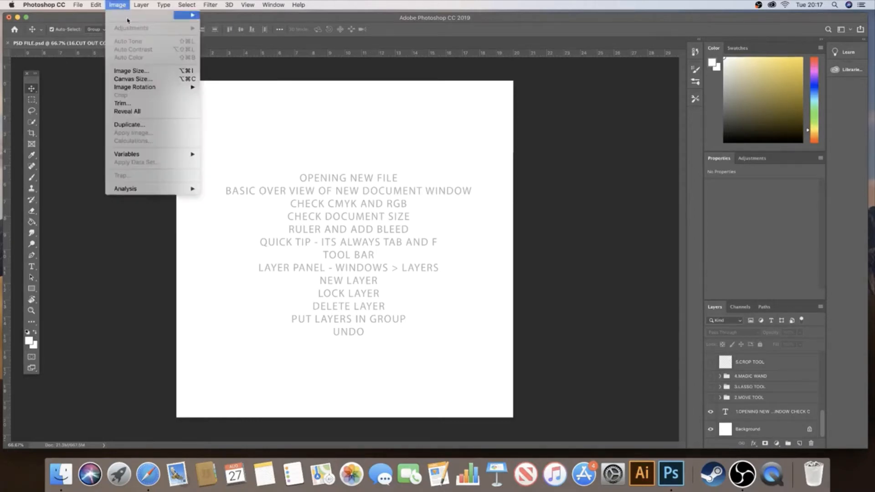
left_click(149, 79)
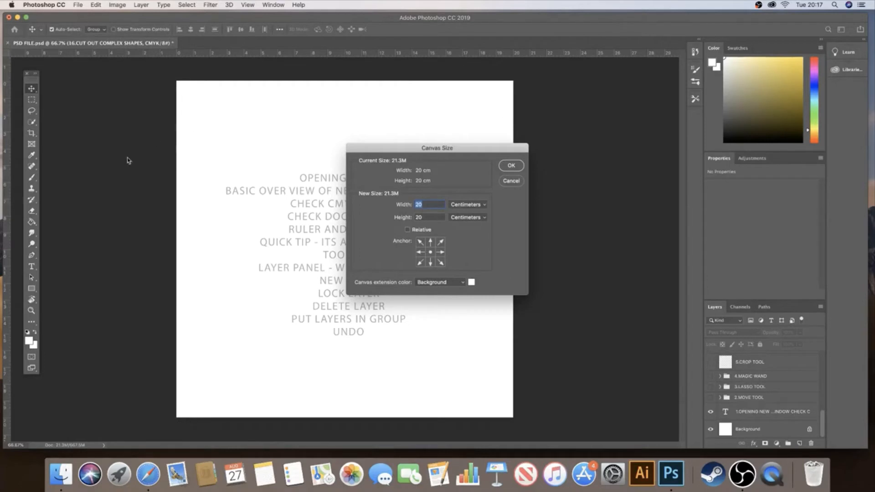
left_click(511, 182)
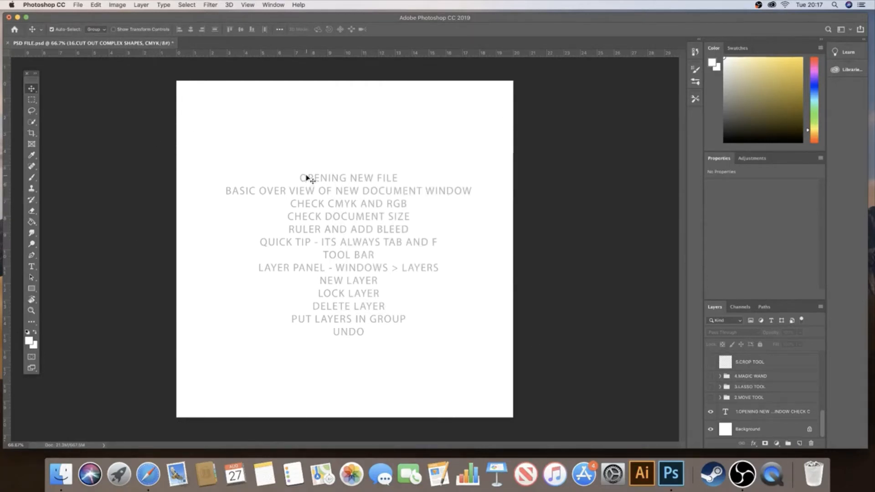
Step: Select the "1.OPENING NEW..." text layer and review the width units available for the canvas size, leaving the size unchanged
left_click(748, 416)
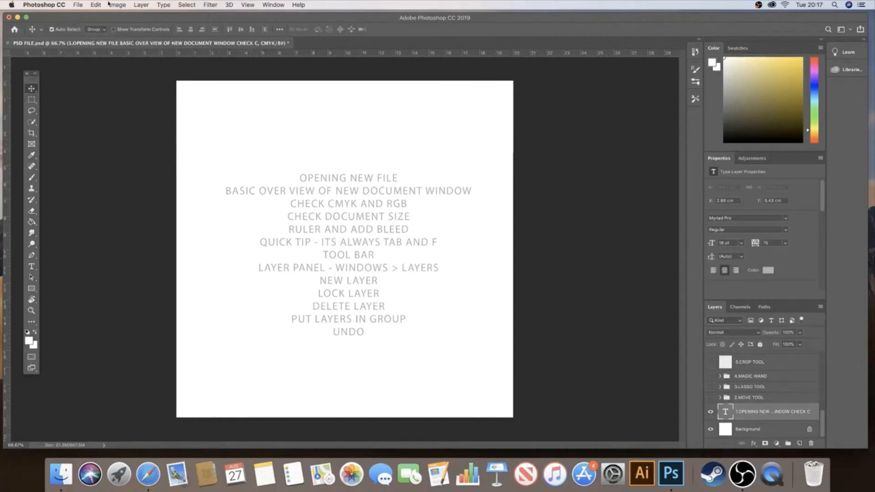
left_click(122, 5)
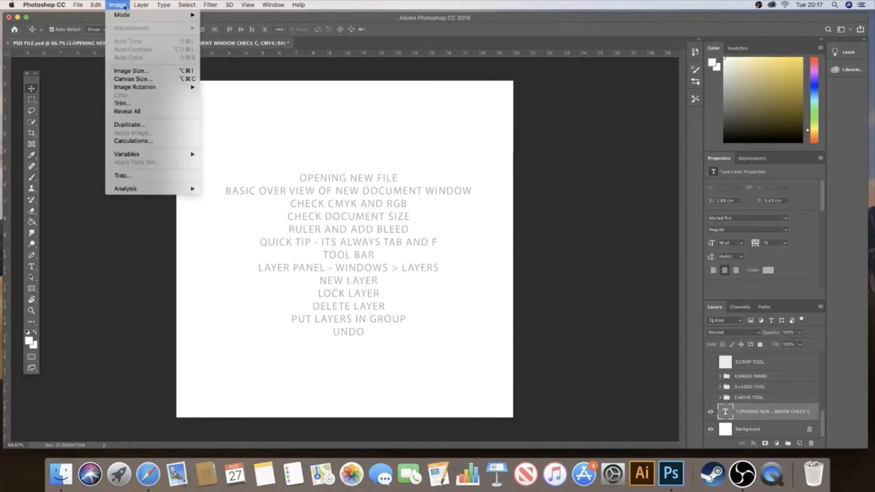
left_click(150, 79)
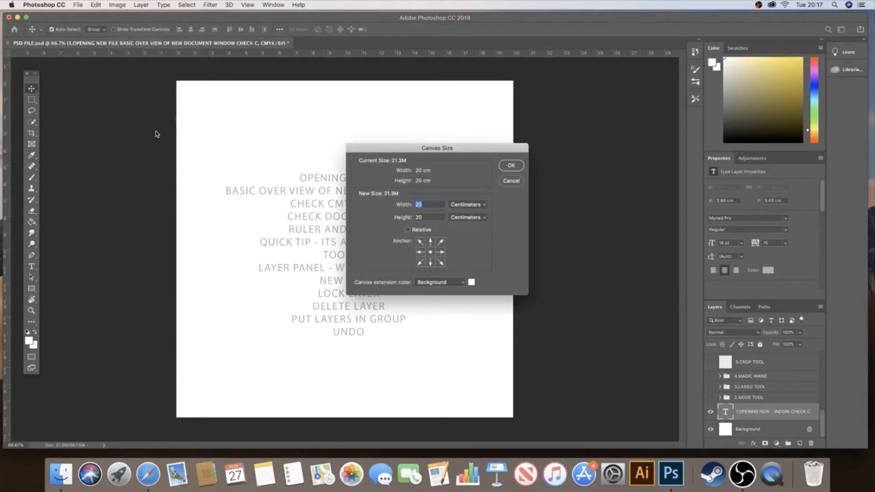
left_click(484, 206)
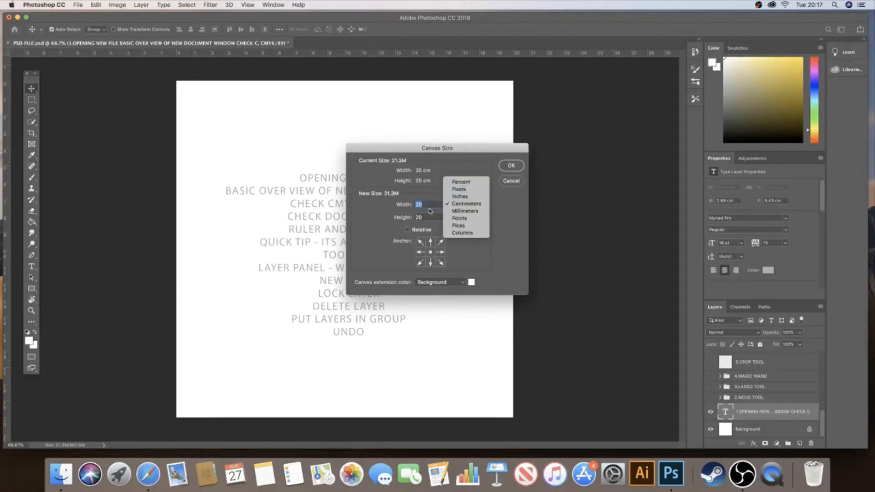
left_click(515, 201)
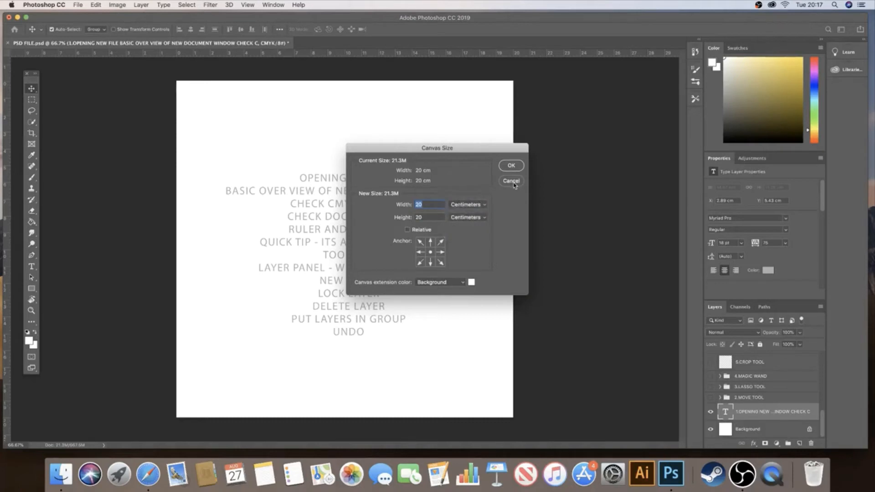
left_click(511, 181)
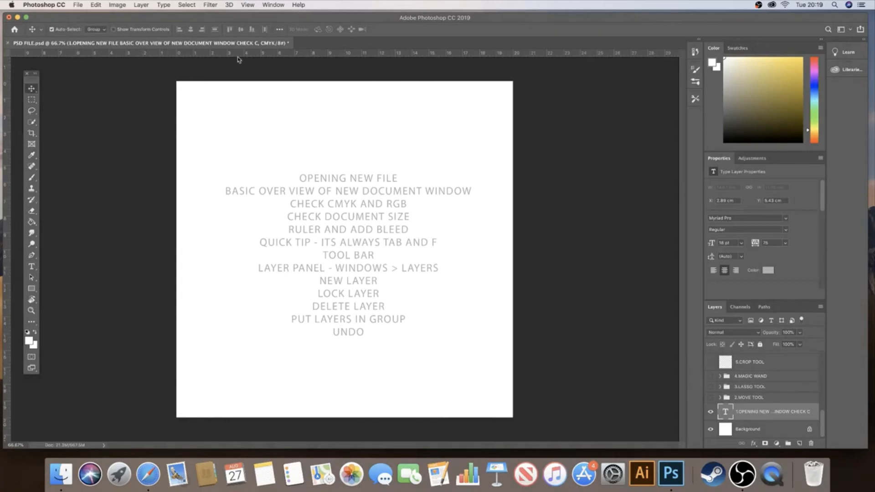
Step: Hide the document rulers and show them again
left_click(248, 5)
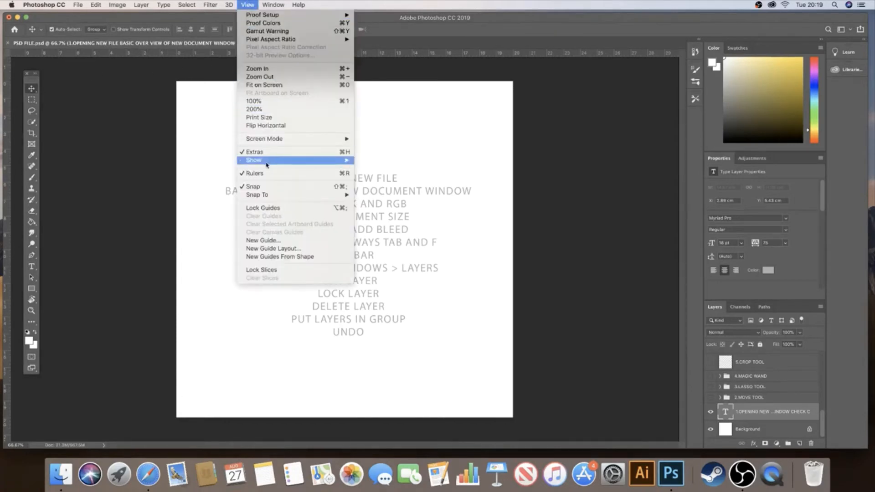
left_click(255, 173)
left_click(250, 5)
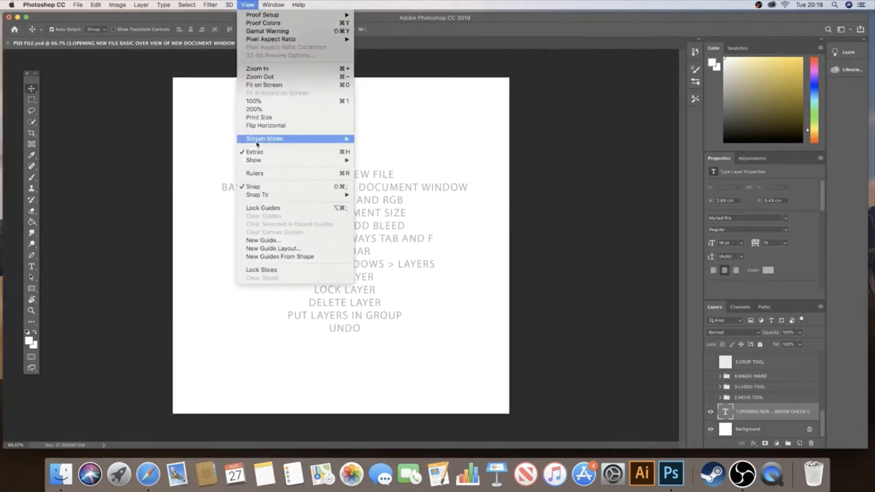
left_click(255, 173)
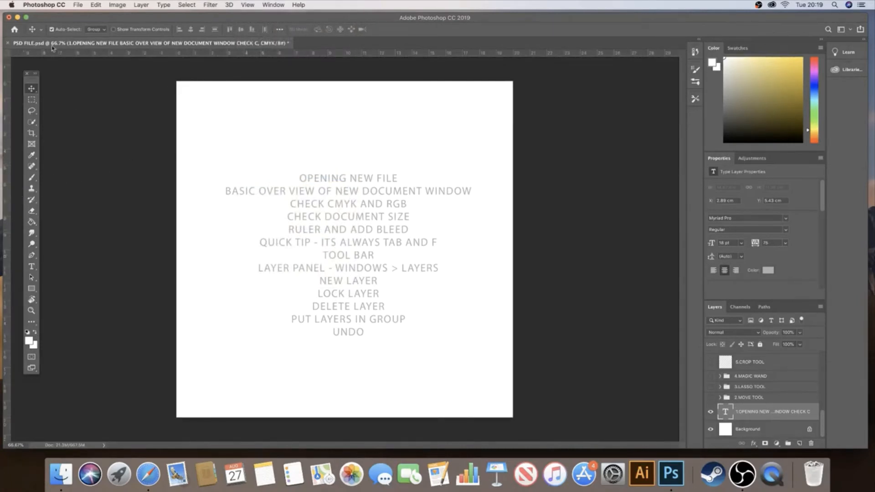
Step: Place guides on the canvas's left and top edges and about 0.5 cm inside each, and remove them from view
mouse_move(9, 96)
left_mouse_down()
mouse_move(77, 63)
mouse_move(131, 64)
mouse_move(15, 75)
mouse_move(9, 86)
left_mouse_up()
left_click_drag(7, 117, 177, 89)
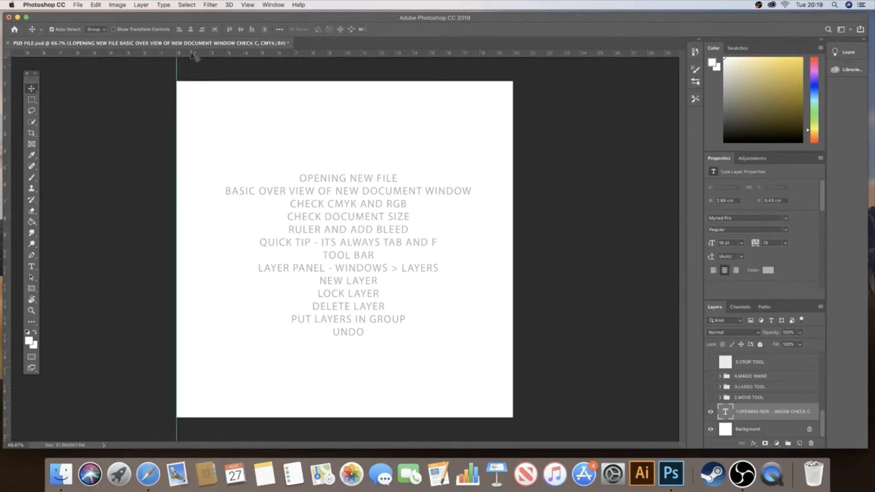
left_click_drag(192, 55, 167, 81)
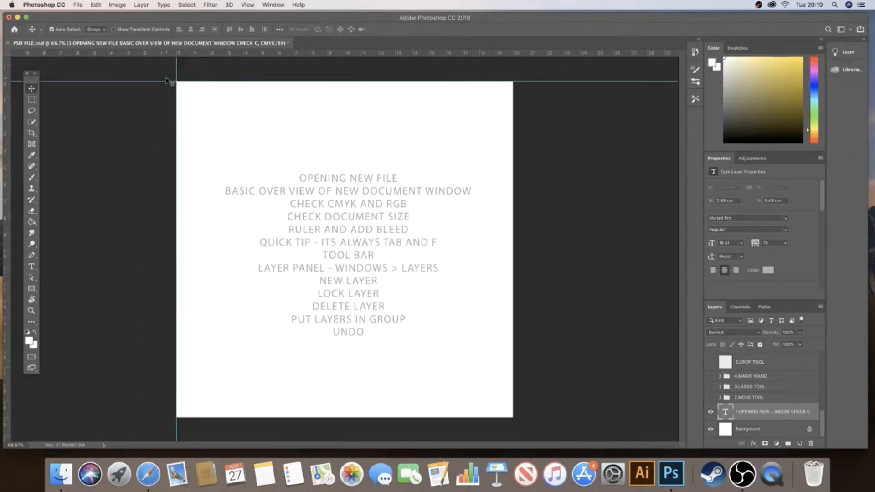
left_click_drag(7, 137, 184, 87)
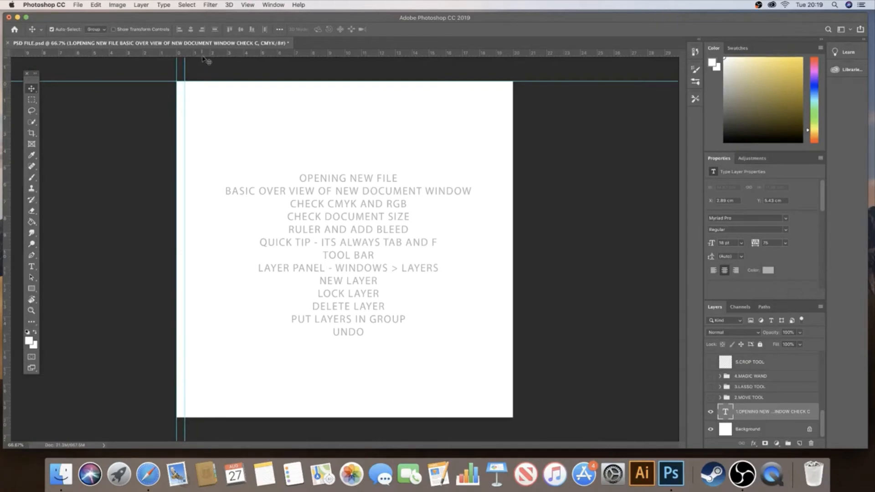
left_click_drag(204, 56, 194, 90)
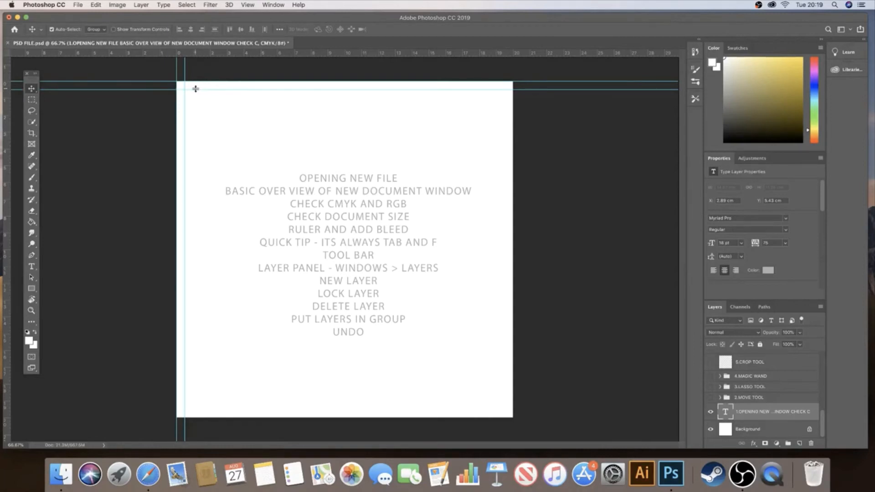
key("super+semicolon")
Step: Start a new guide layout with margin guides enabled and both columns and rows turned off
left_click(247, 4)
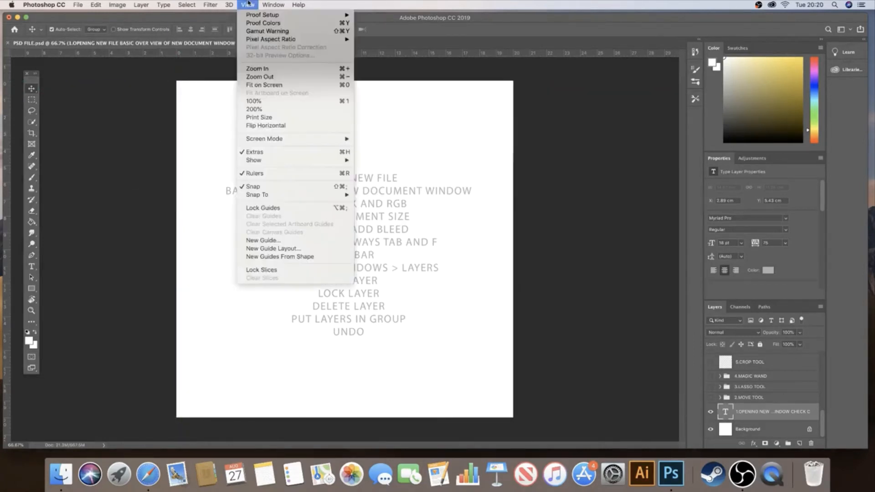
left_click(274, 249)
left_click(366, 195)
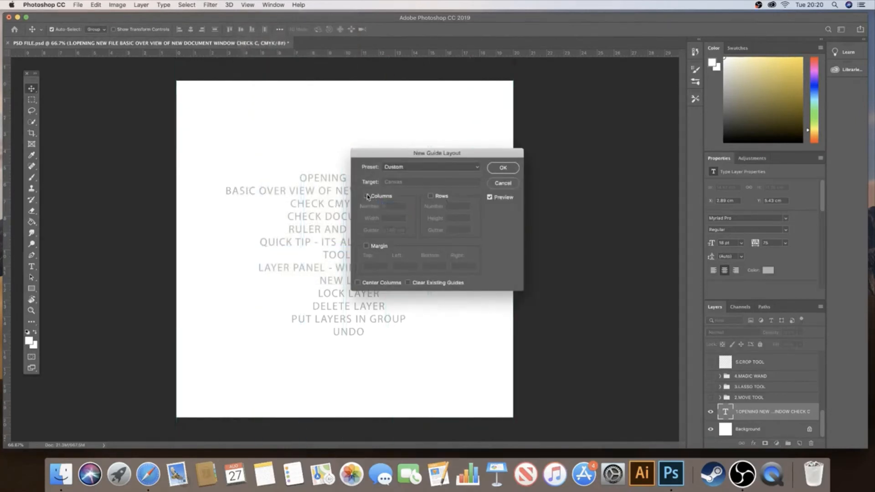
left_click(431, 196)
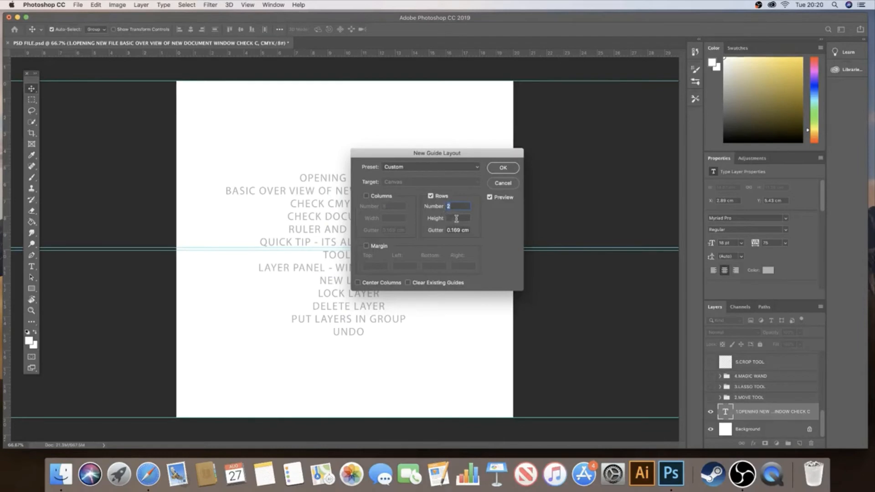
left_click(365, 246)
left_click(436, 196)
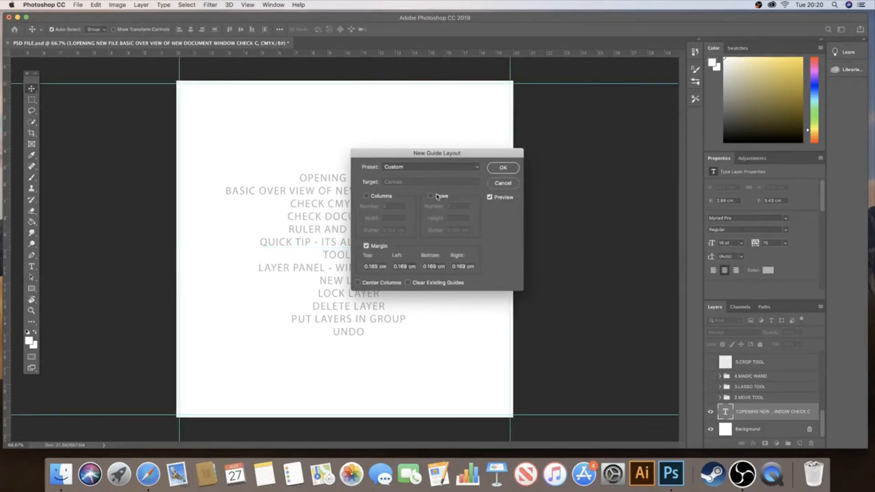
Step: Set the guide layout's top, left, bottom and right margins to 0.5 cm each
double_click(372, 266)
type("0")
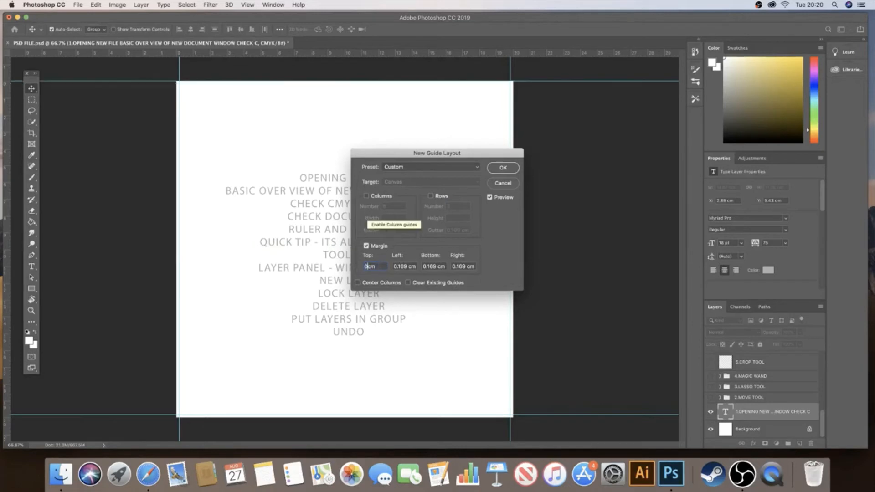
type(".5")
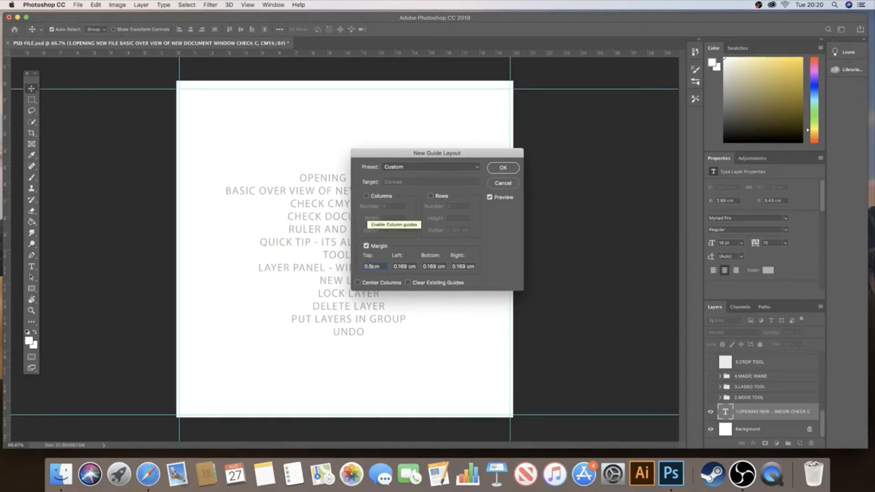
key("Tab")
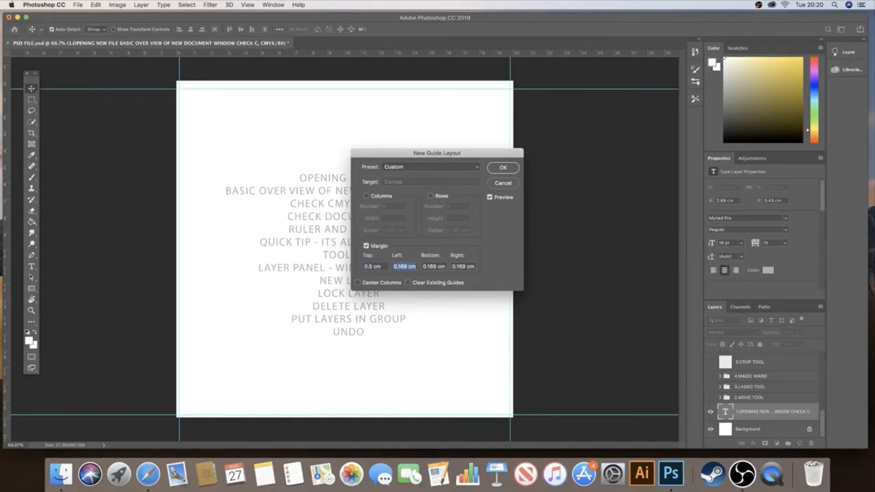
type("0")
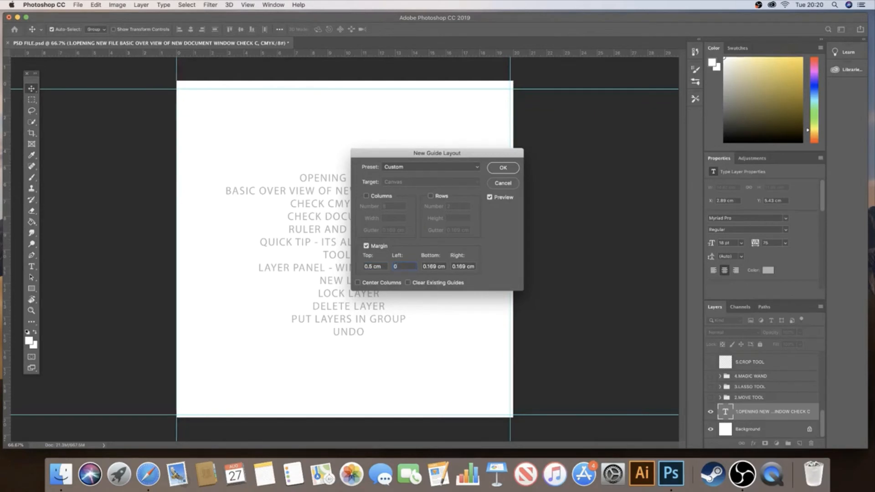
type(".5")
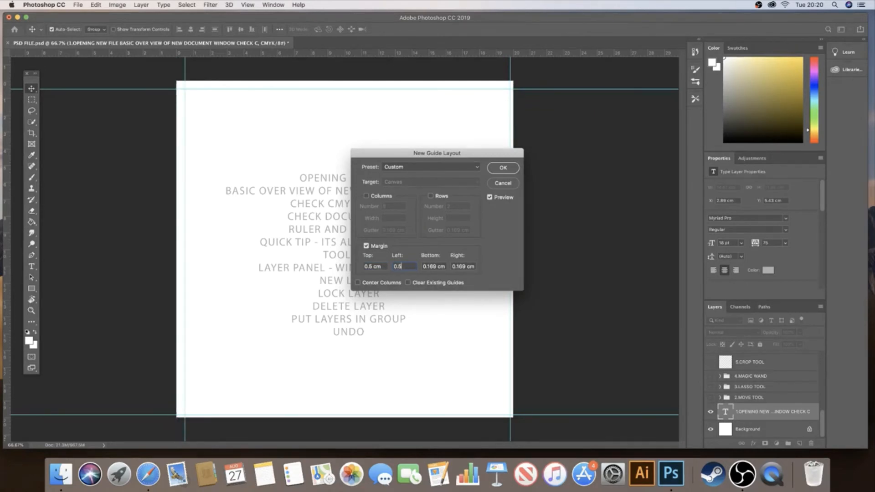
key("Tab")
type("0")
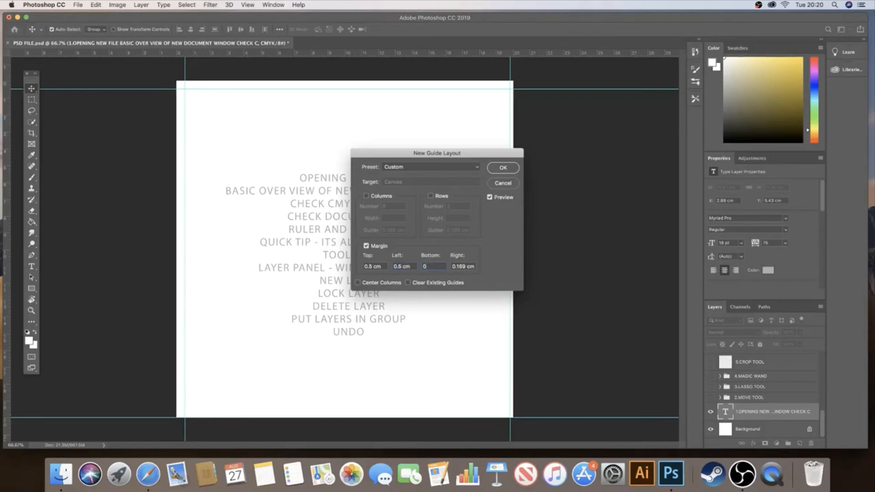
type(".5")
key("Tab")
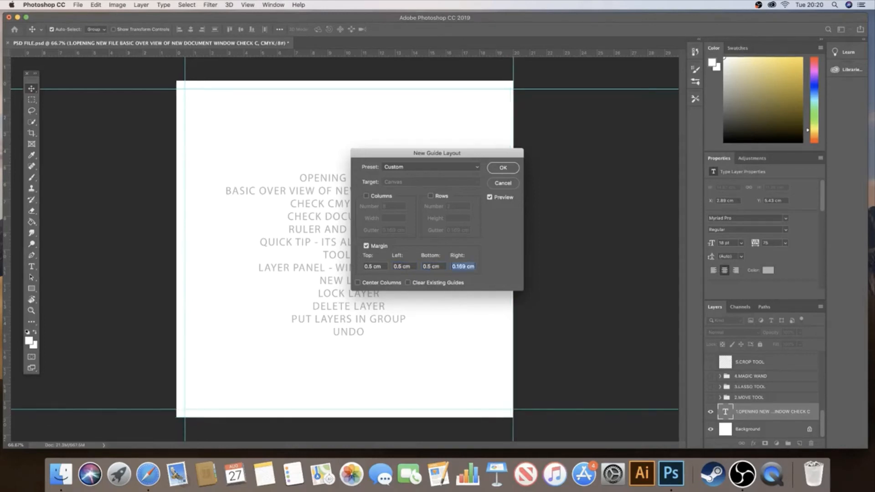
type("0.5")
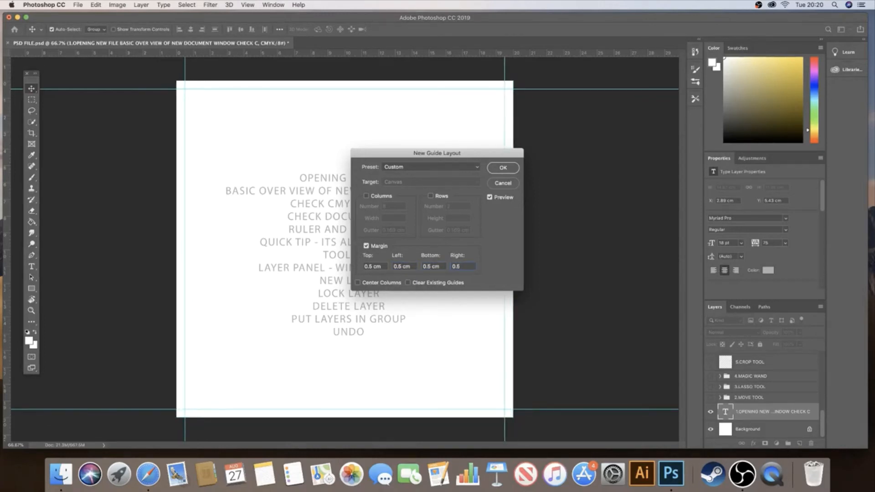
Step: Toggle the guide layout preview off and on, and create the margin guides
left_click(492, 199)
left_click(491, 199)
left_click(491, 199)
left_click(492, 199)
left_click(505, 165)
left_click(503, 168)
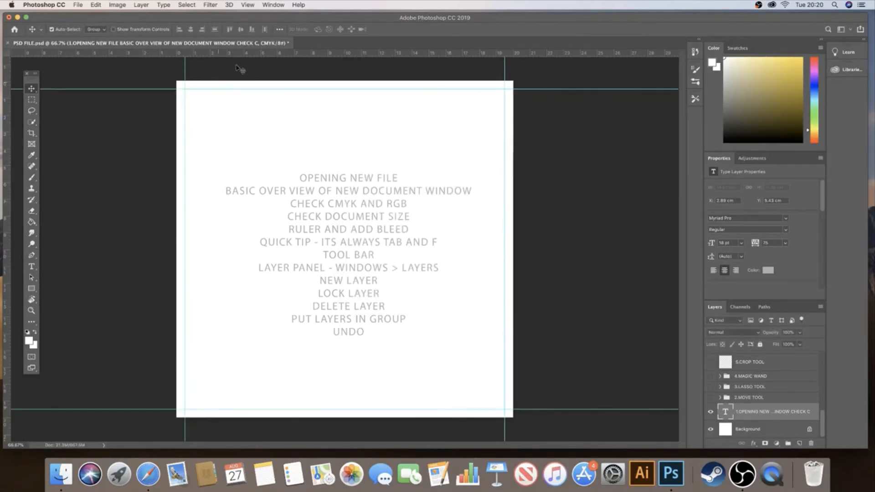
Step: Lock the guides and try to grab the left margin guide
left_click(249, 5)
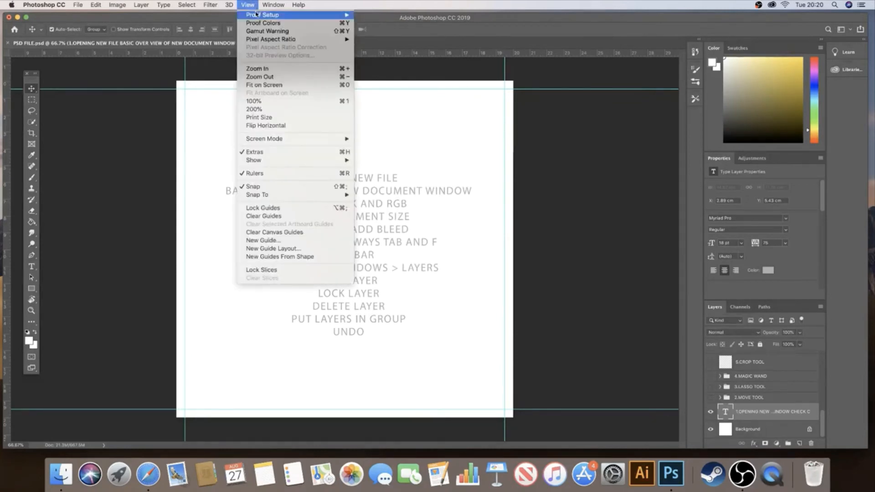
left_click(285, 210)
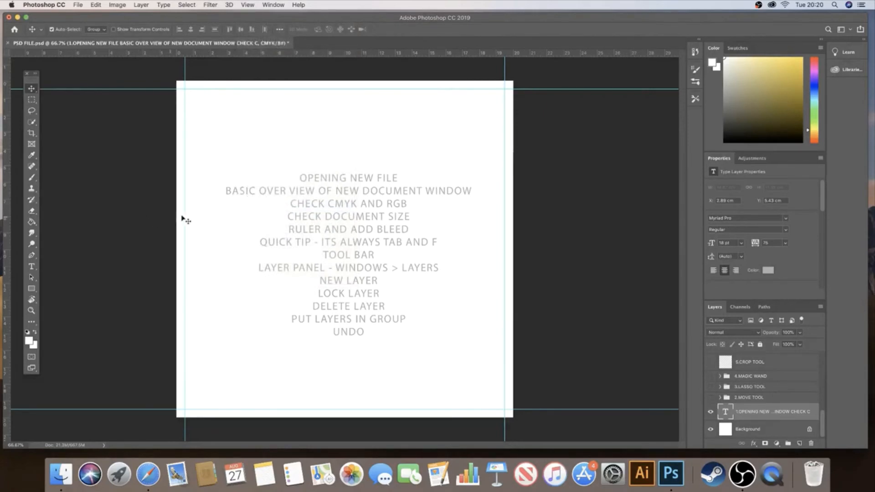
left_click(186, 222)
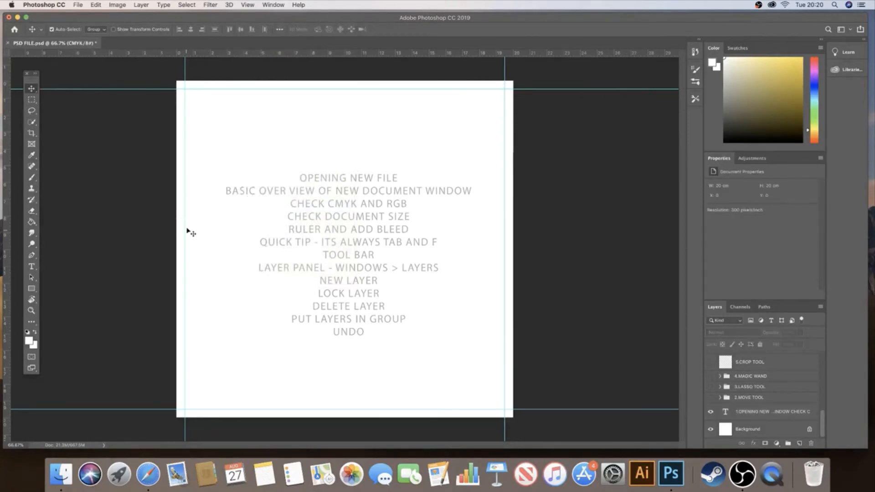
Step: Unlock the guides, and try moving the left margin guide inward before undoing the move
left_click(246, 5)
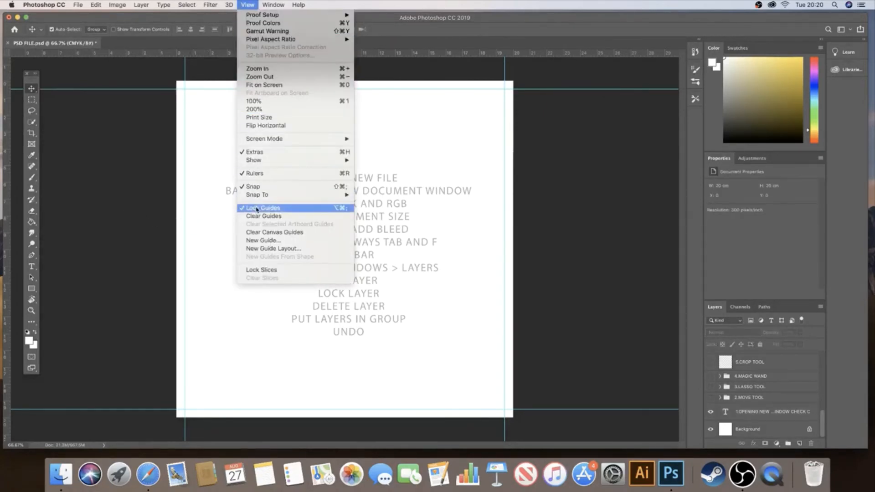
left_click(274, 208)
left_click_drag(184, 221, 211, 225)
key("super+z")
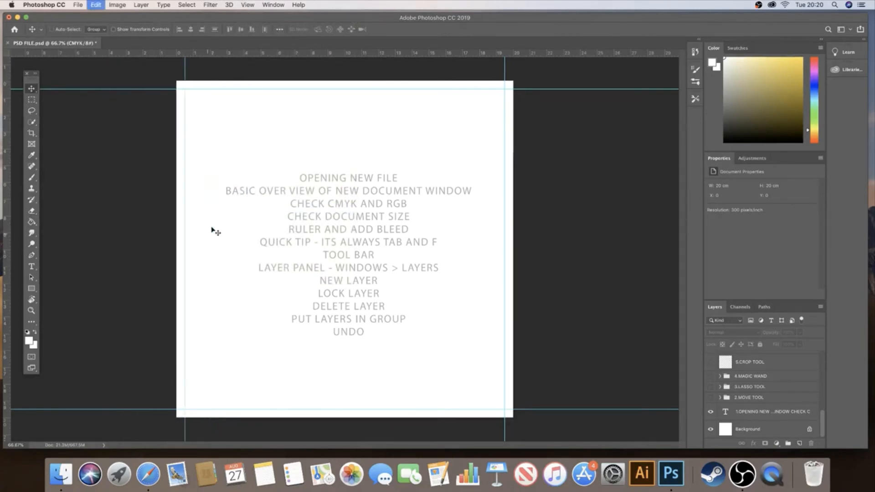
Step: Clear all guides from the document
left_click(246, 4)
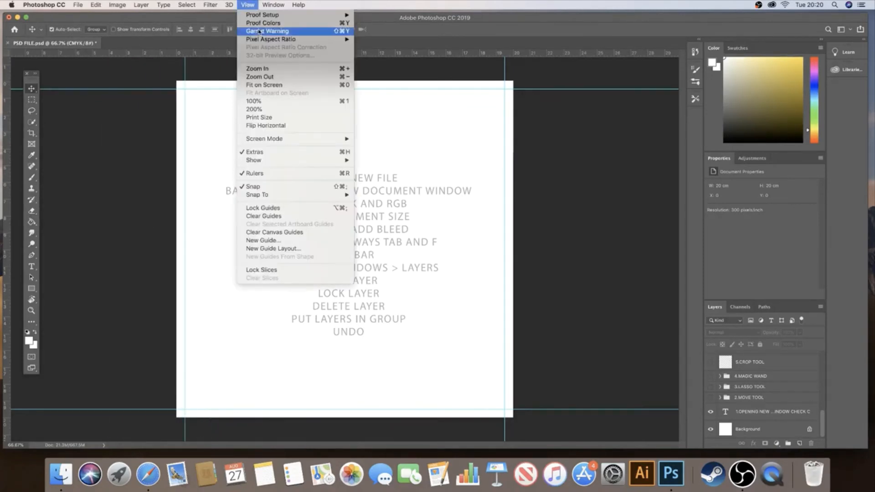
left_click(283, 217)
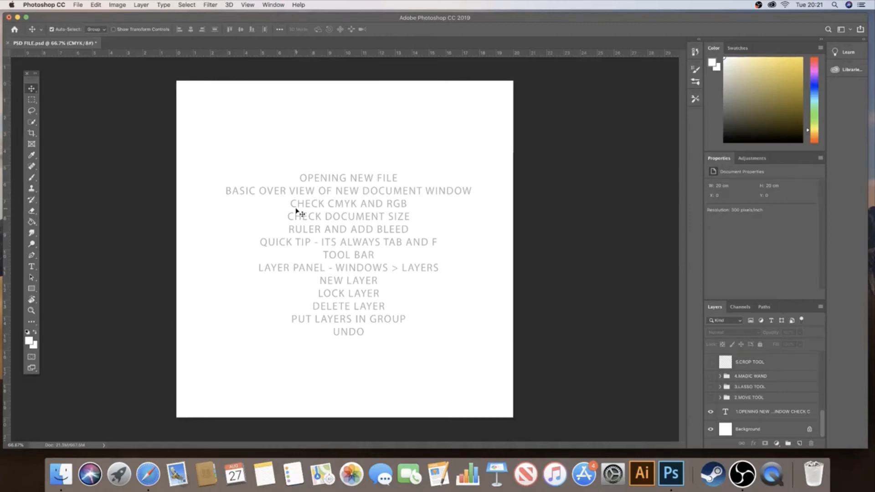
Step: Hide and restore all panels, and switch the screen mode to full screen with the menu bar
key("Tab")
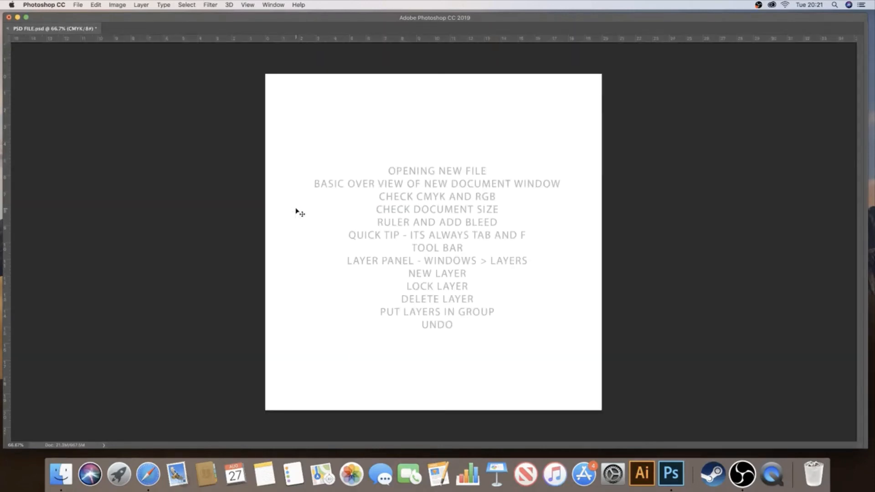
key("Tab")
key("f")
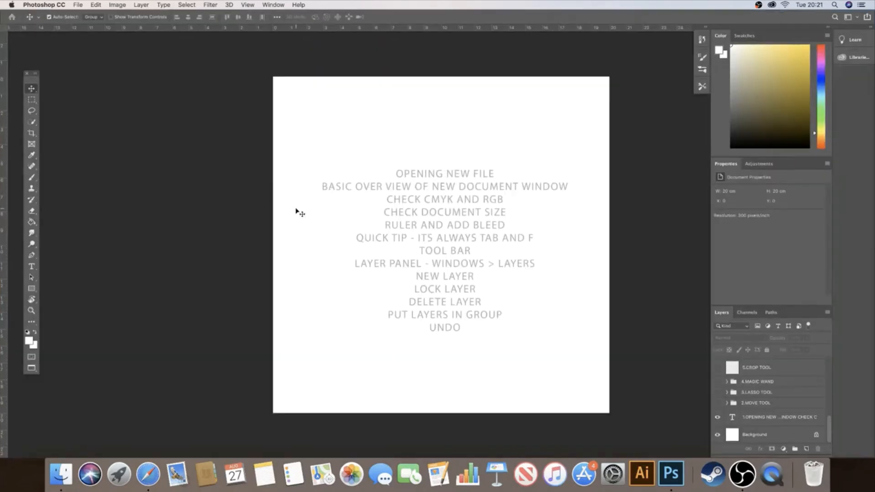
Step: Cycle through full screen mode back to the standard screen mode, and hide and restore all panels
key("f")
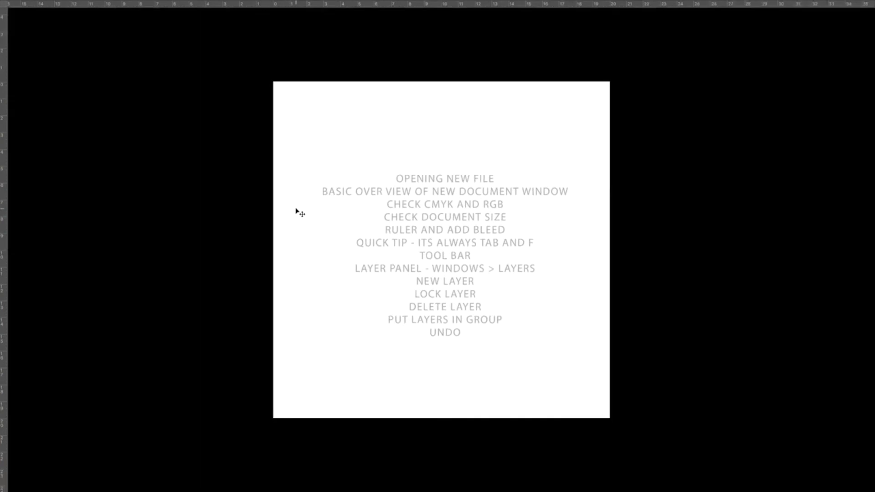
key("f")
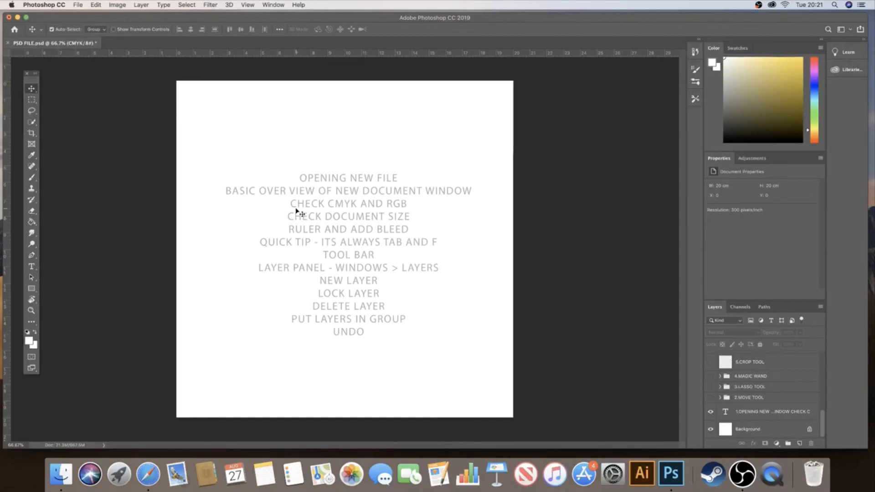
key("Tab")
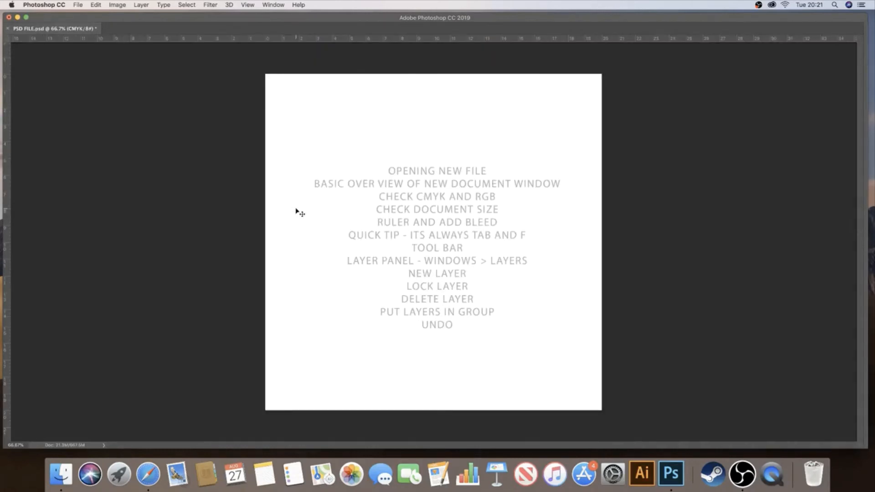
key("Tab")
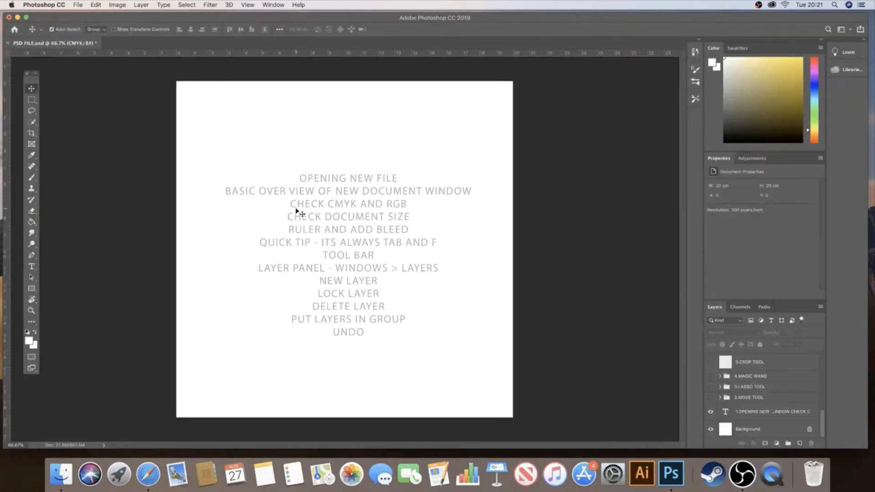
Step: Cycle once more through both full screen modes and return to the standard screen mode
key("f")
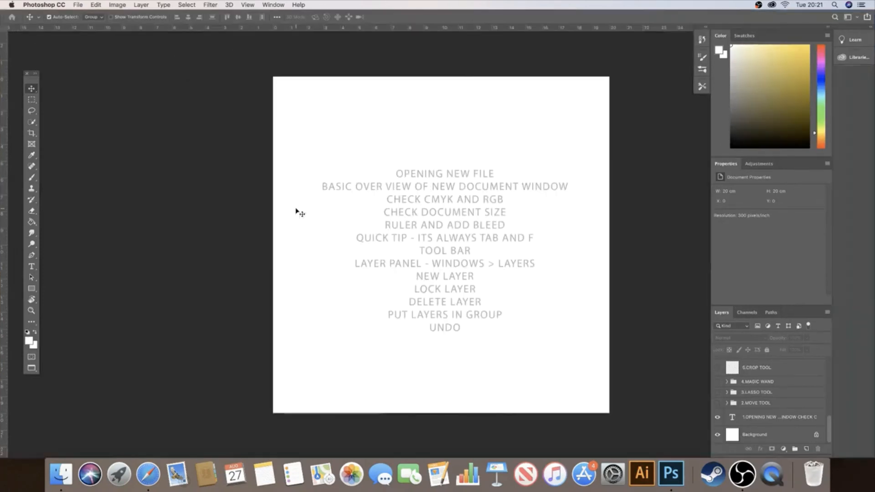
key("f")
key("f")
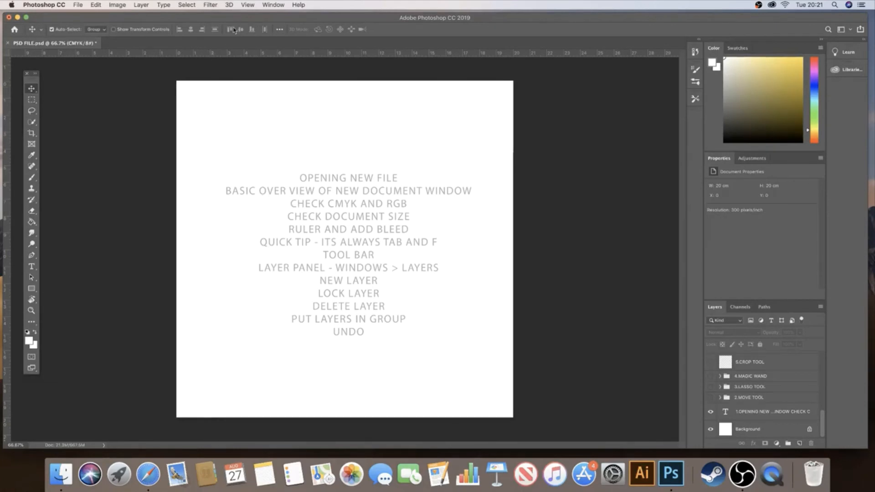
Step: Review the list of available panels, and move the floating toolbar closer to the canvas
left_click(274, 5)
left_click(273, 4)
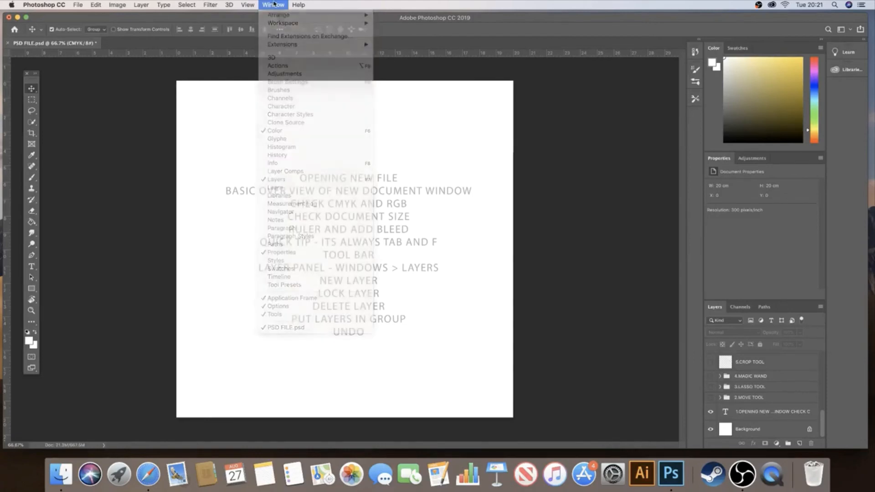
left_click(272, 6)
left_click(272, 7)
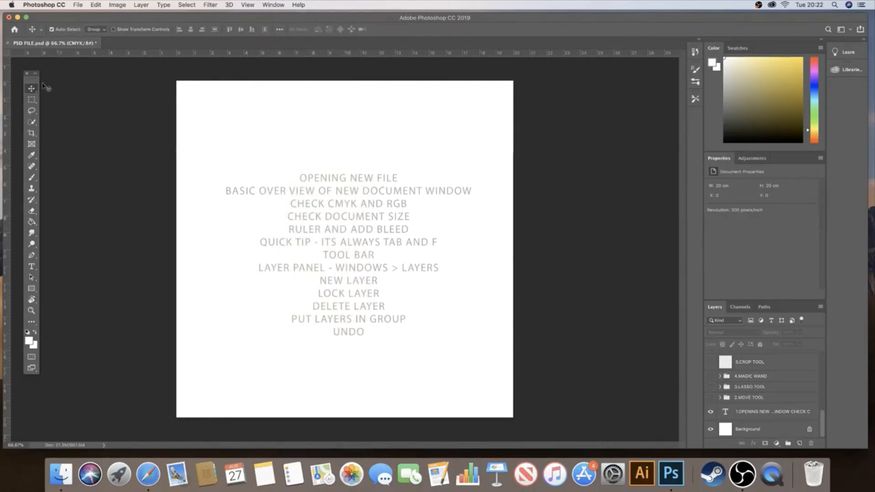
left_click_drag(31, 73, 56, 83)
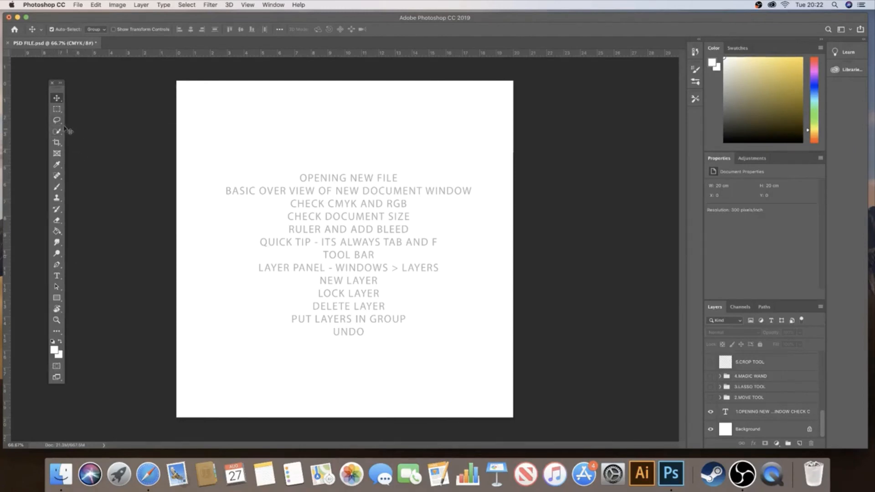
Step: Zoom in on the canvas text and back out with the Zoom tool, and switch back to the Move tool
left_click(58, 323)
left_click(358, 230)
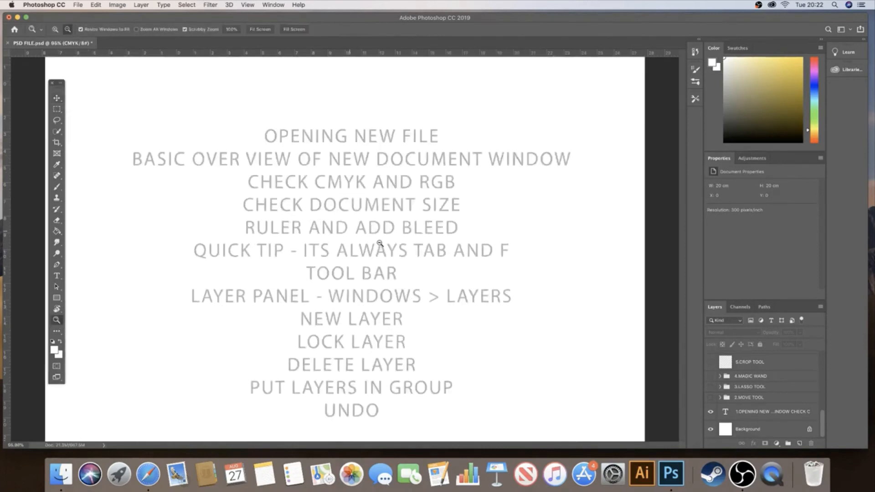
left_click_drag(354, 241, 364, 244)
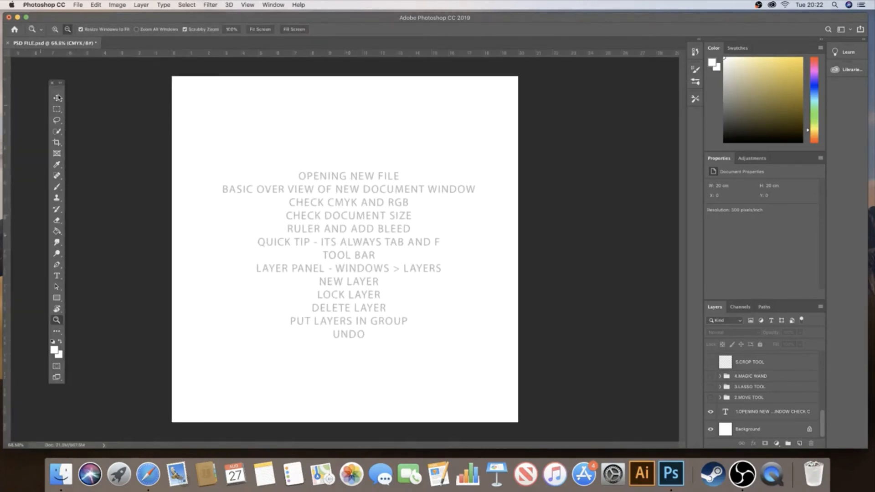
left_click(57, 98)
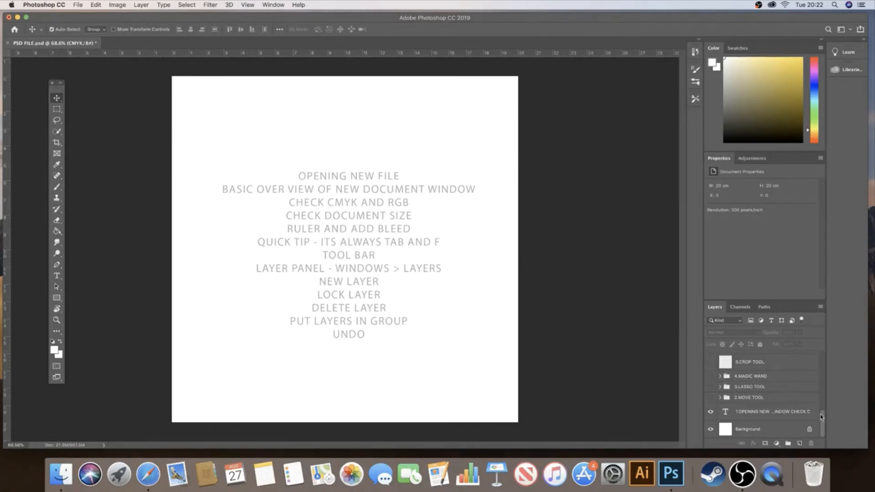
Step: Hide and show the 1.OPENING NEW text layer and the 2.MOVE TOOL group to compare the canvas
mouse_move(824, 419)
left_mouse_down()
mouse_move(823, 346)
mouse_move(823, 403)
left_mouse_up()
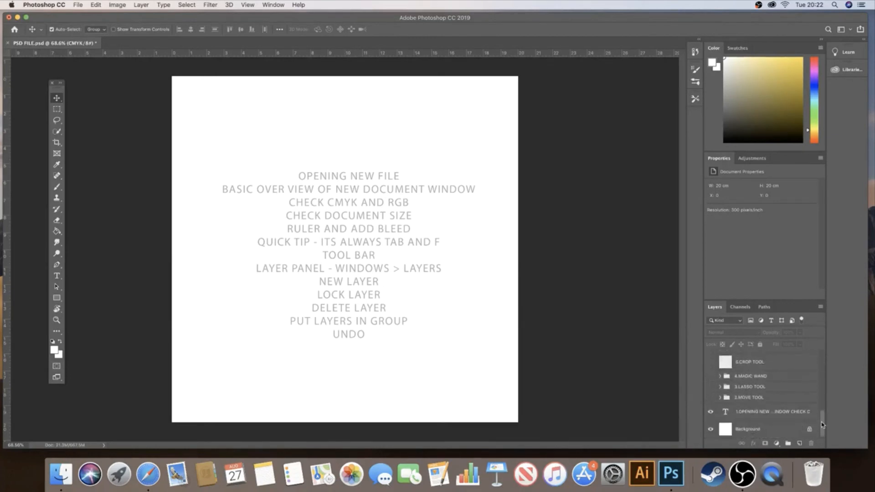
left_click(711, 412)
left_click(711, 412)
left_click(710, 412)
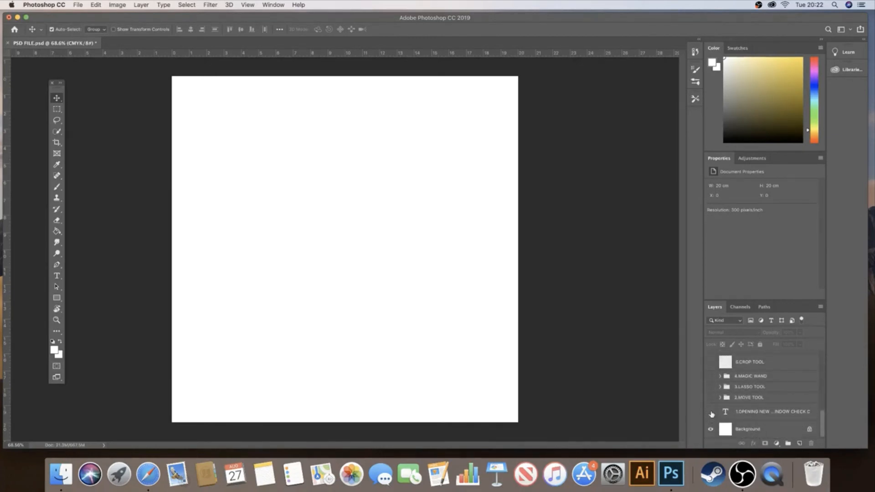
left_click(711, 410)
left_click(710, 397)
left_click(711, 398)
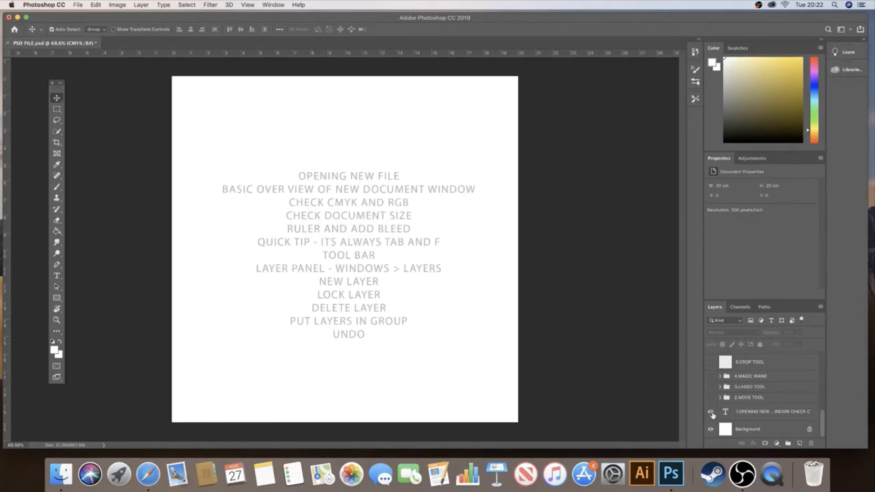
left_click(711, 412)
left_click(710, 412)
Step: Add three new empty layers above the 1.OPENING NEW text layer and select all three together
left_click(751, 413)
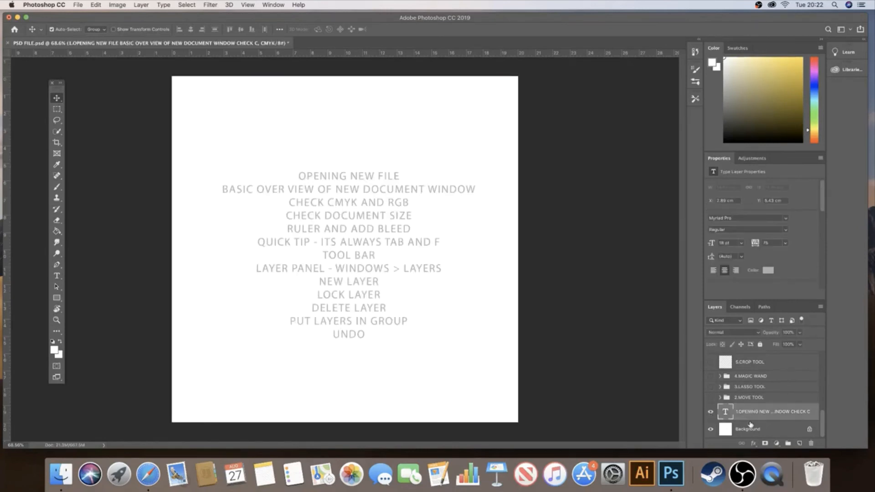
mouse_move(755, 413)
left_mouse_down()
mouse_move(756, 383)
mouse_move(758, 408)
left_mouse_up()
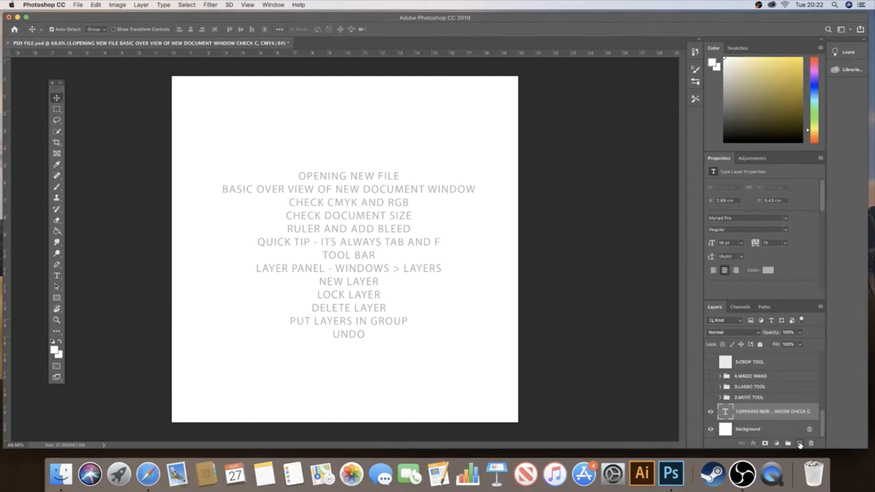
left_click(800, 443)
left_click(800, 444)
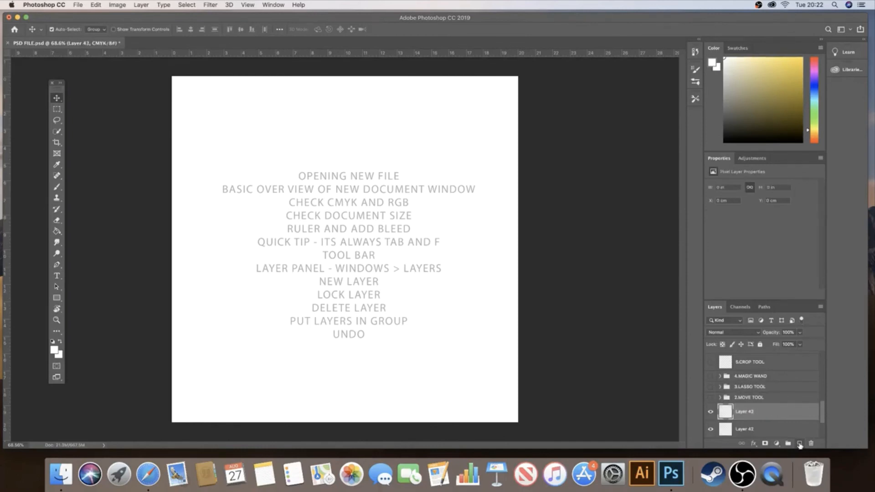
scroll(774, 401, "down", 3)
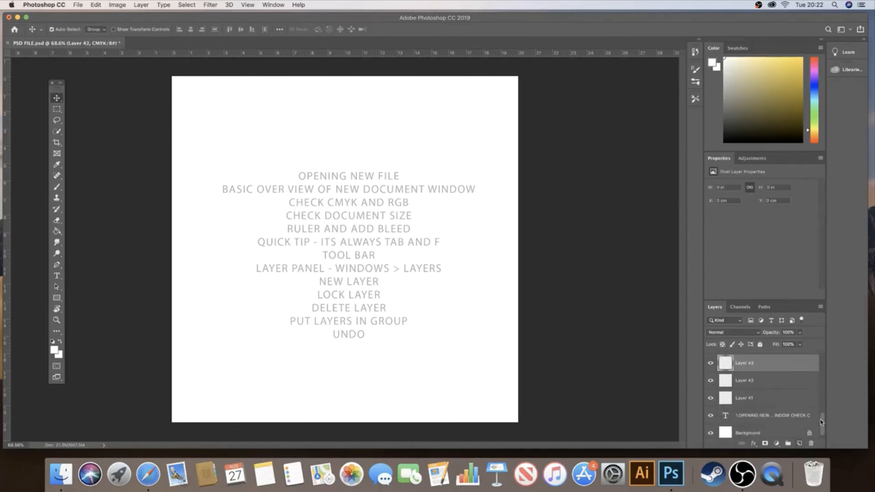
left_click(762, 397, "shift")
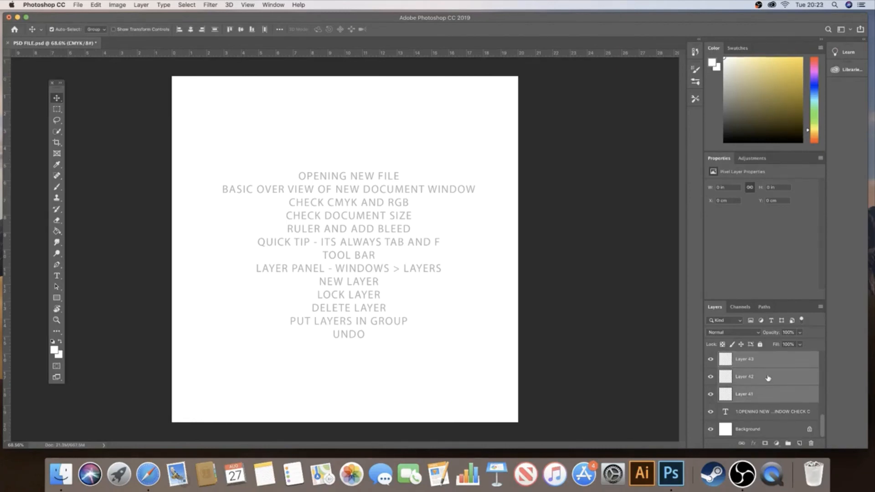
Step: Select only the text layer and Layer 43, and put them together in a group
left_click(764, 413)
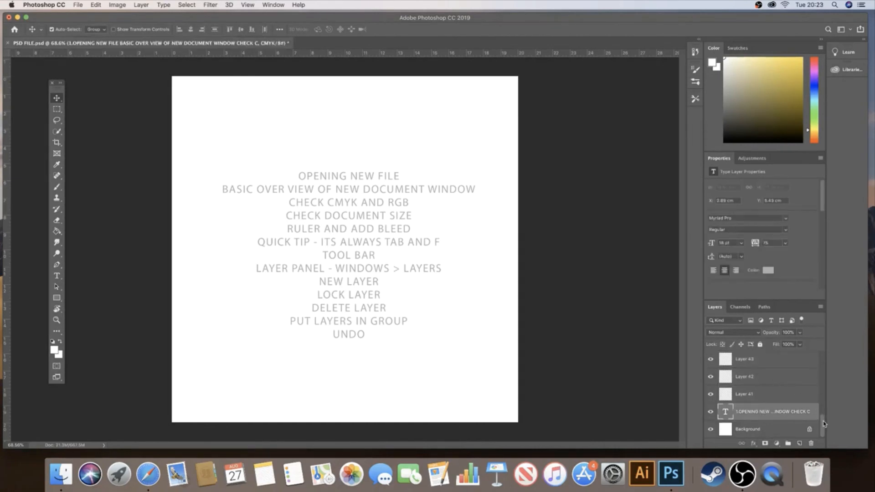
left_click_drag(823, 422, 823, 421)
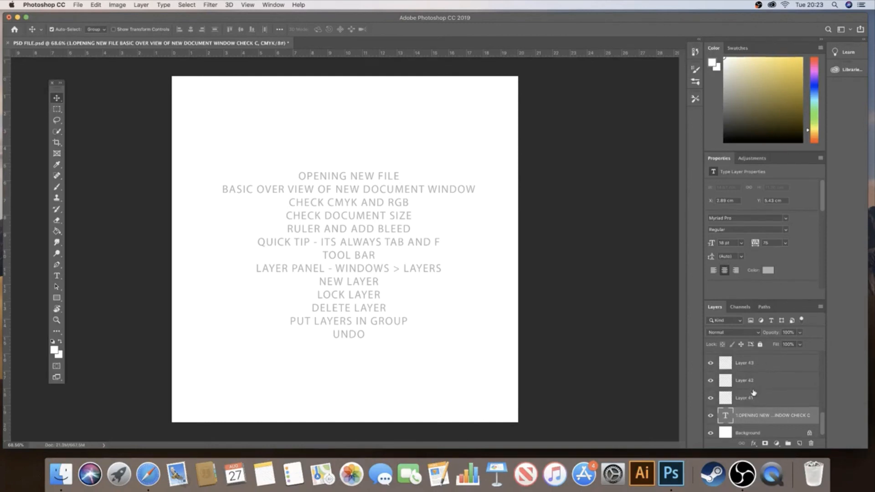
key("super")
left_click(766, 364, "super")
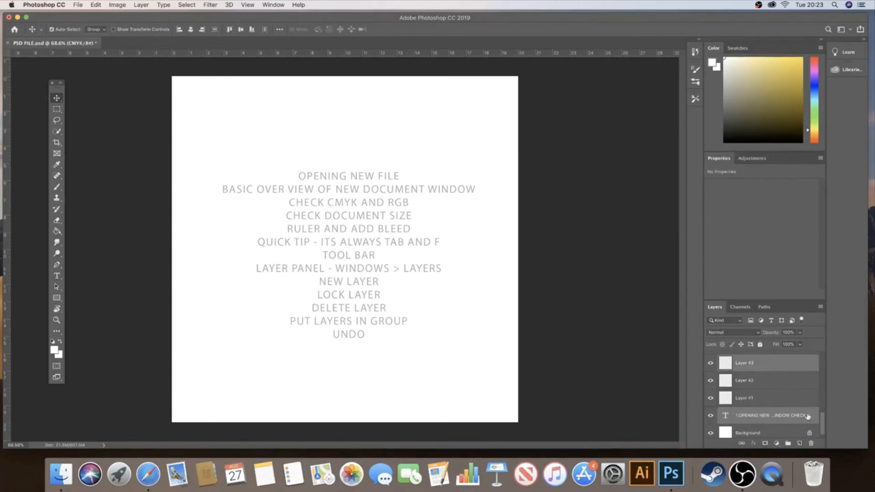
left_click(788, 444)
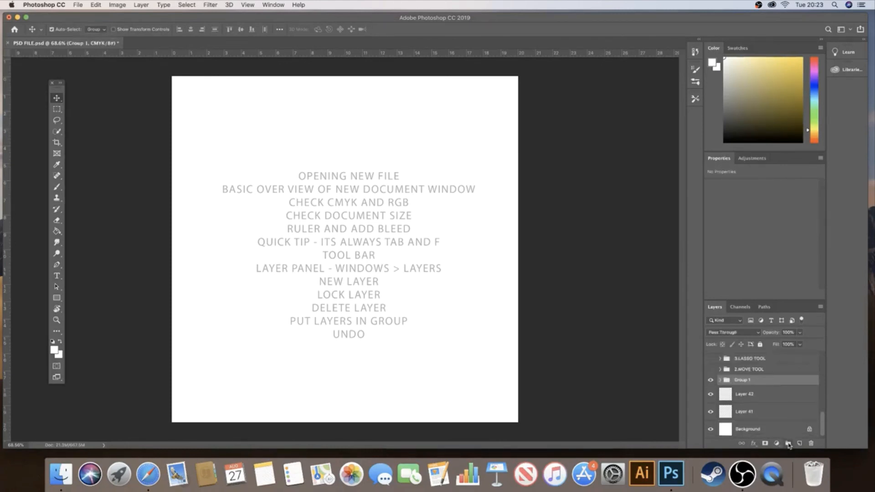
Step: Expand the new group to view its contents, hide and show the group and its text layer, and collapse it
left_click(720, 380)
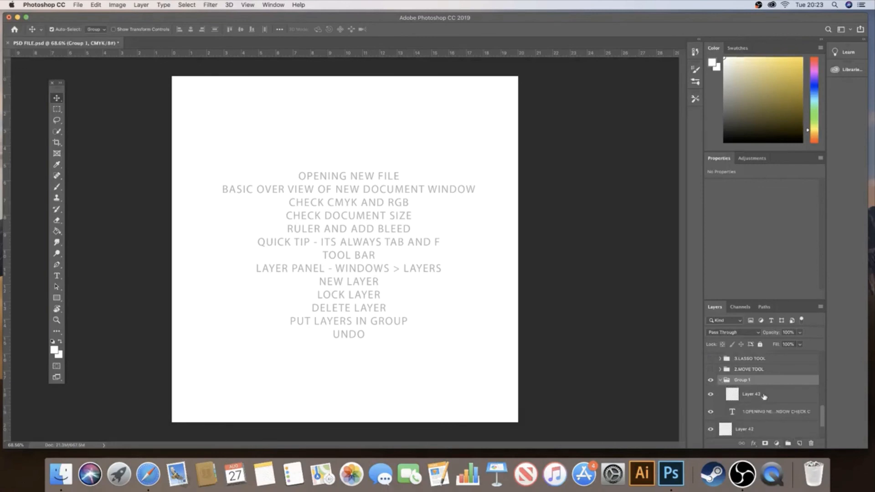
left_click(711, 380)
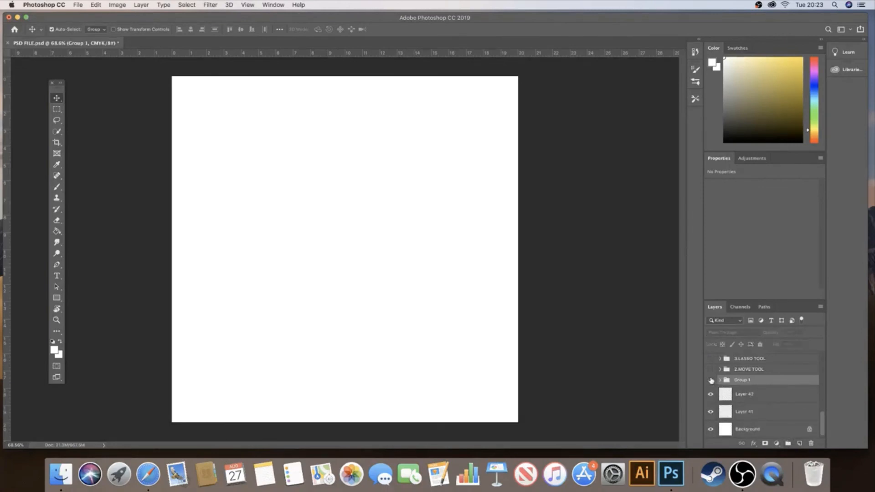
left_click(711, 380)
left_click(720, 380)
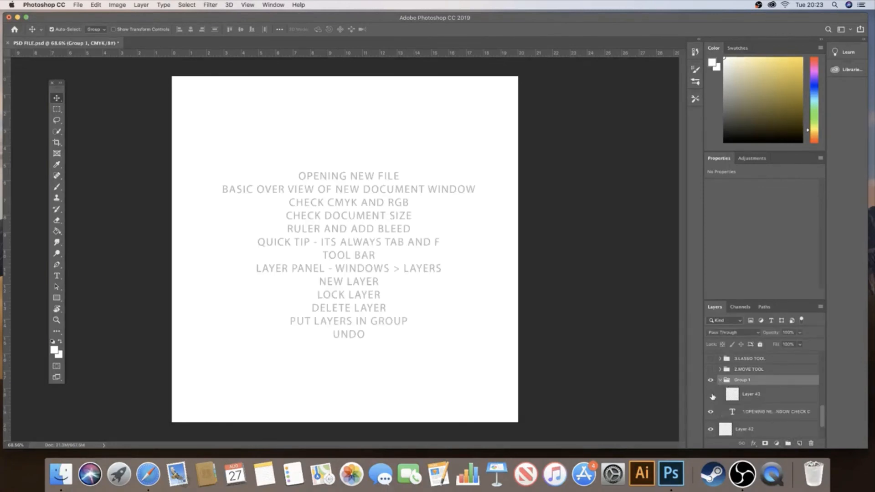
left_click(712, 412)
left_click(712, 412)
left_click(720, 380)
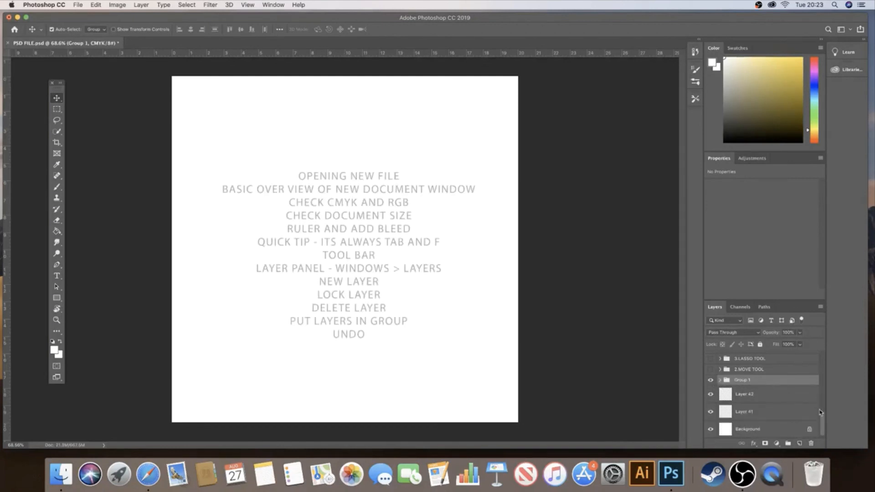
Step: Delete the two empty layers, Layer 42 and Layer 41, below the group
left_click(770, 397)
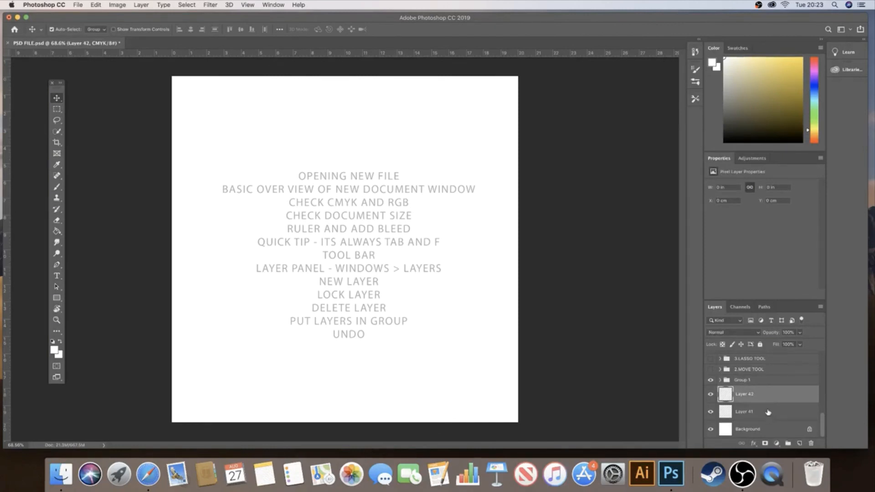
left_click(768, 412, "shift")
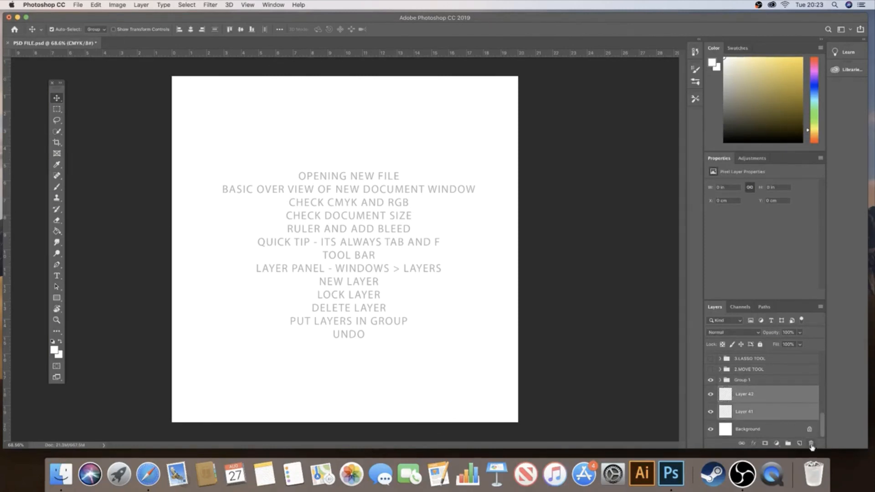
left_click(811, 444)
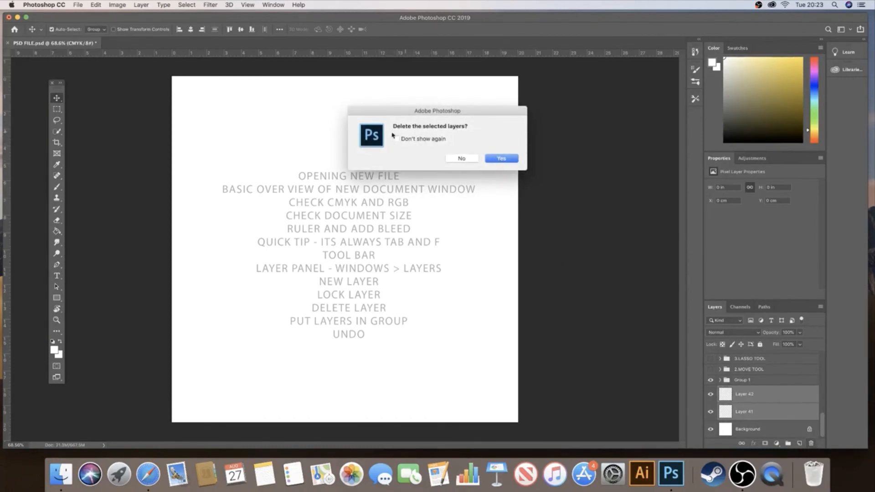
left_click(502, 159)
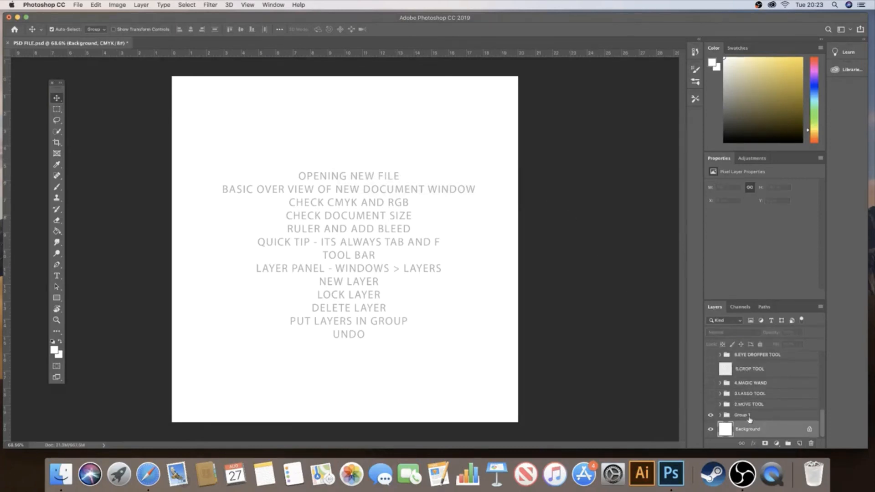
Step: Delete Group 1 with the Group Only option, keeping its contents, and delete the empty Layer 43
left_click(750, 416)
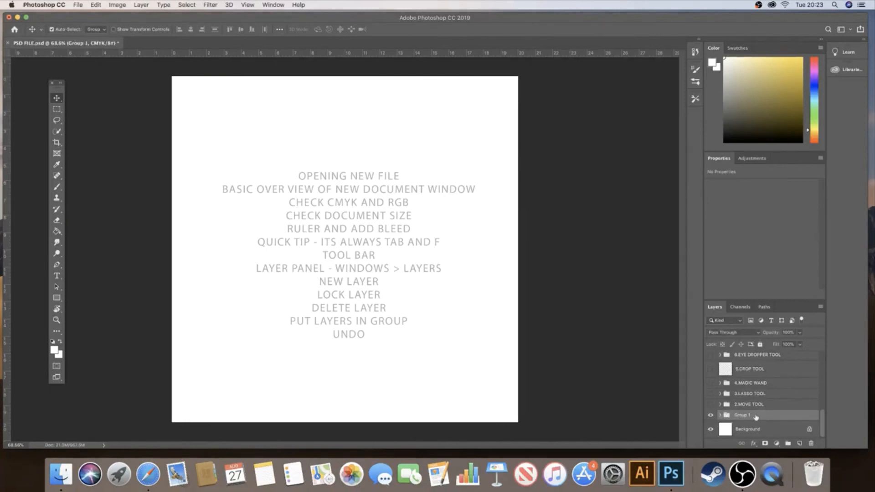
left_click(720, 415)
scroll(826, 421, "down", 3)
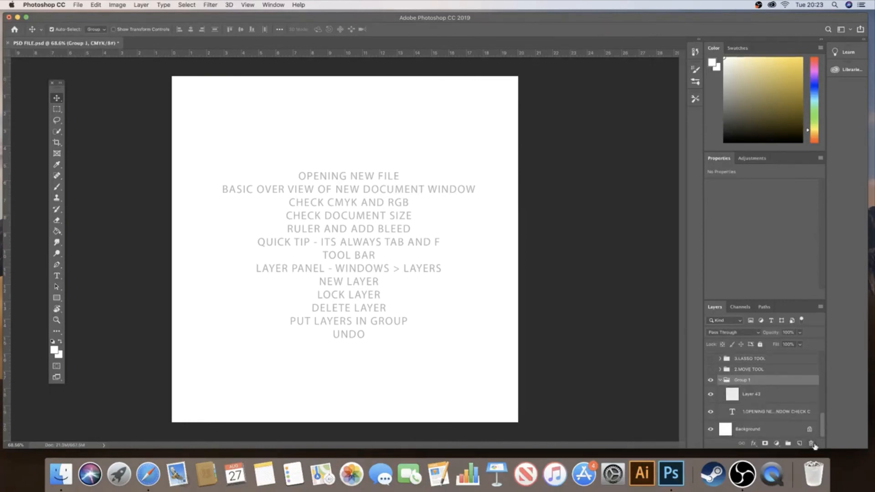
left_click(811, 443)
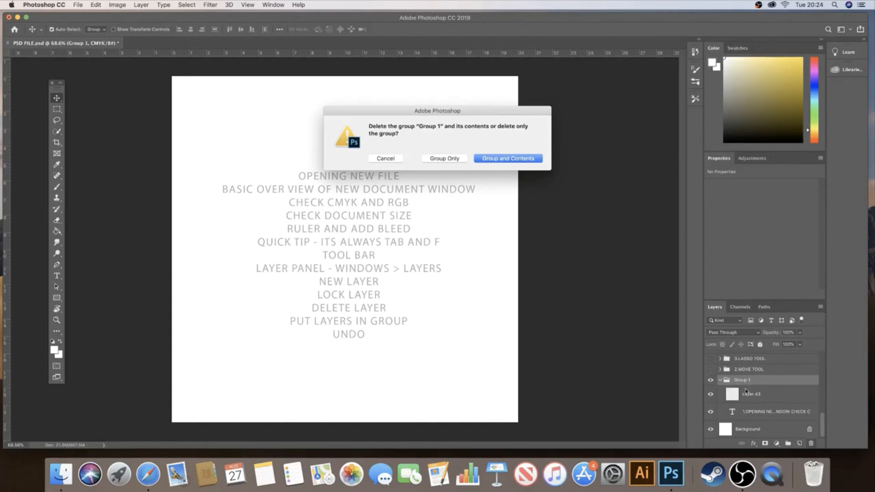
left_click(438, 160)
left_click(811, 443)
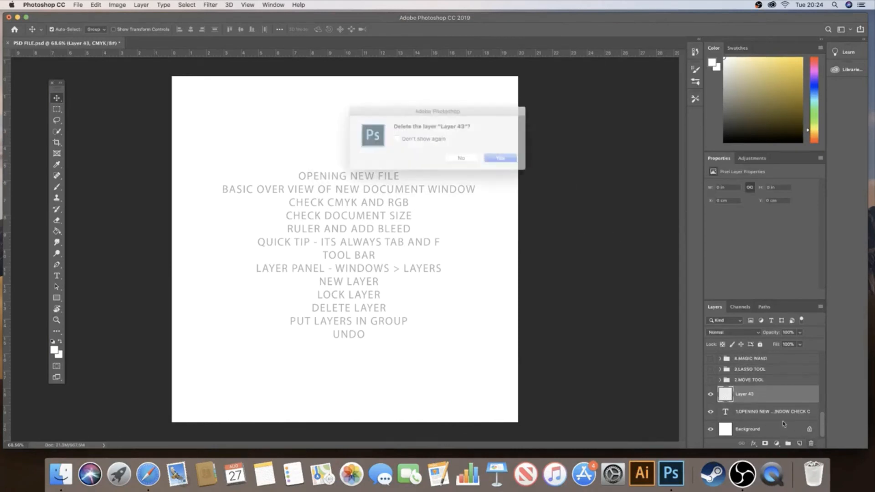
left_click(502, 159)
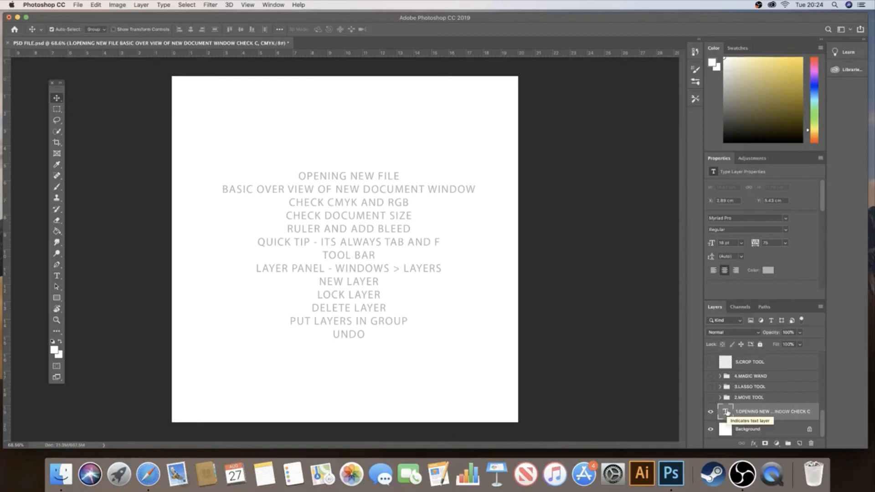
Step: Add a new empty layer above the text layer and undo the addition
key("super+shift+alt+n")
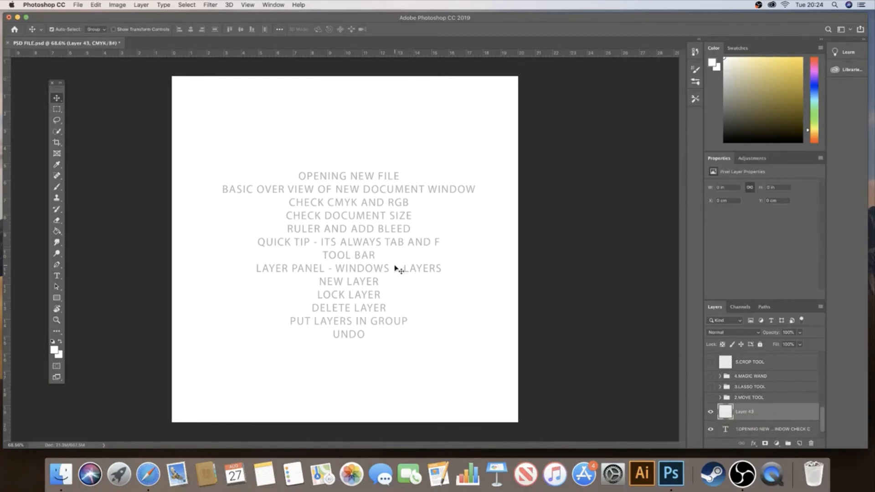
key("super+z")
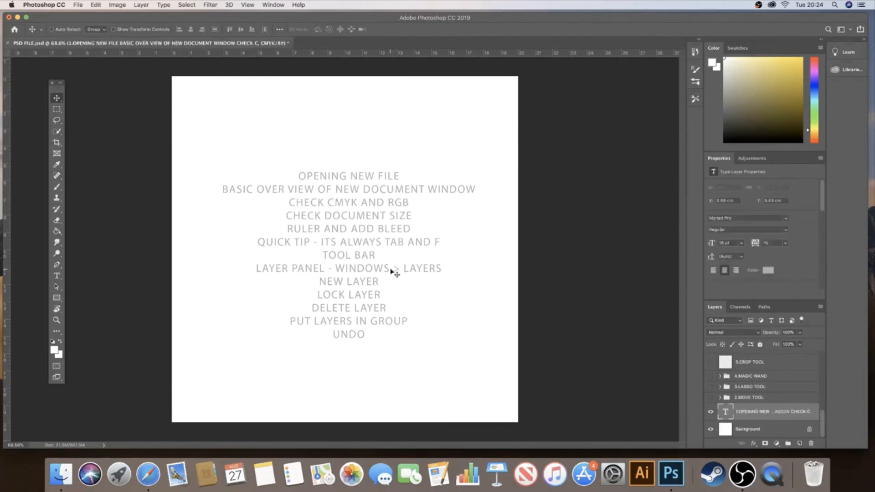